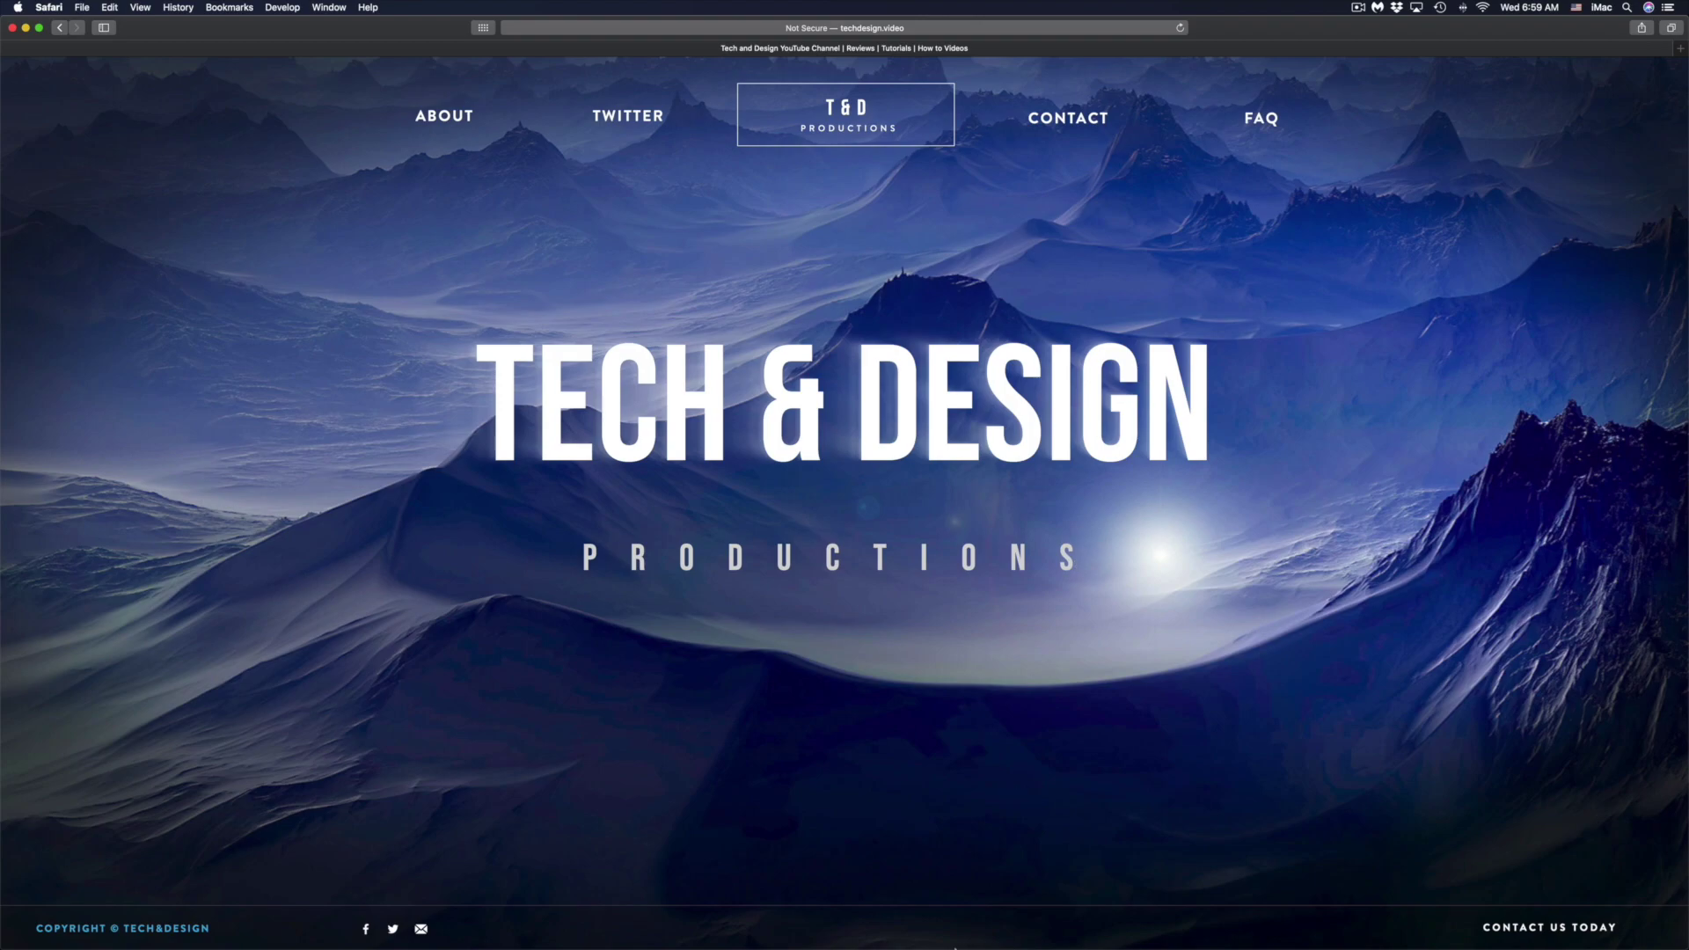
# - Find the Photos app with a Spotlight search for "photos" and open it
pyautogui.moveTo(956, 941)
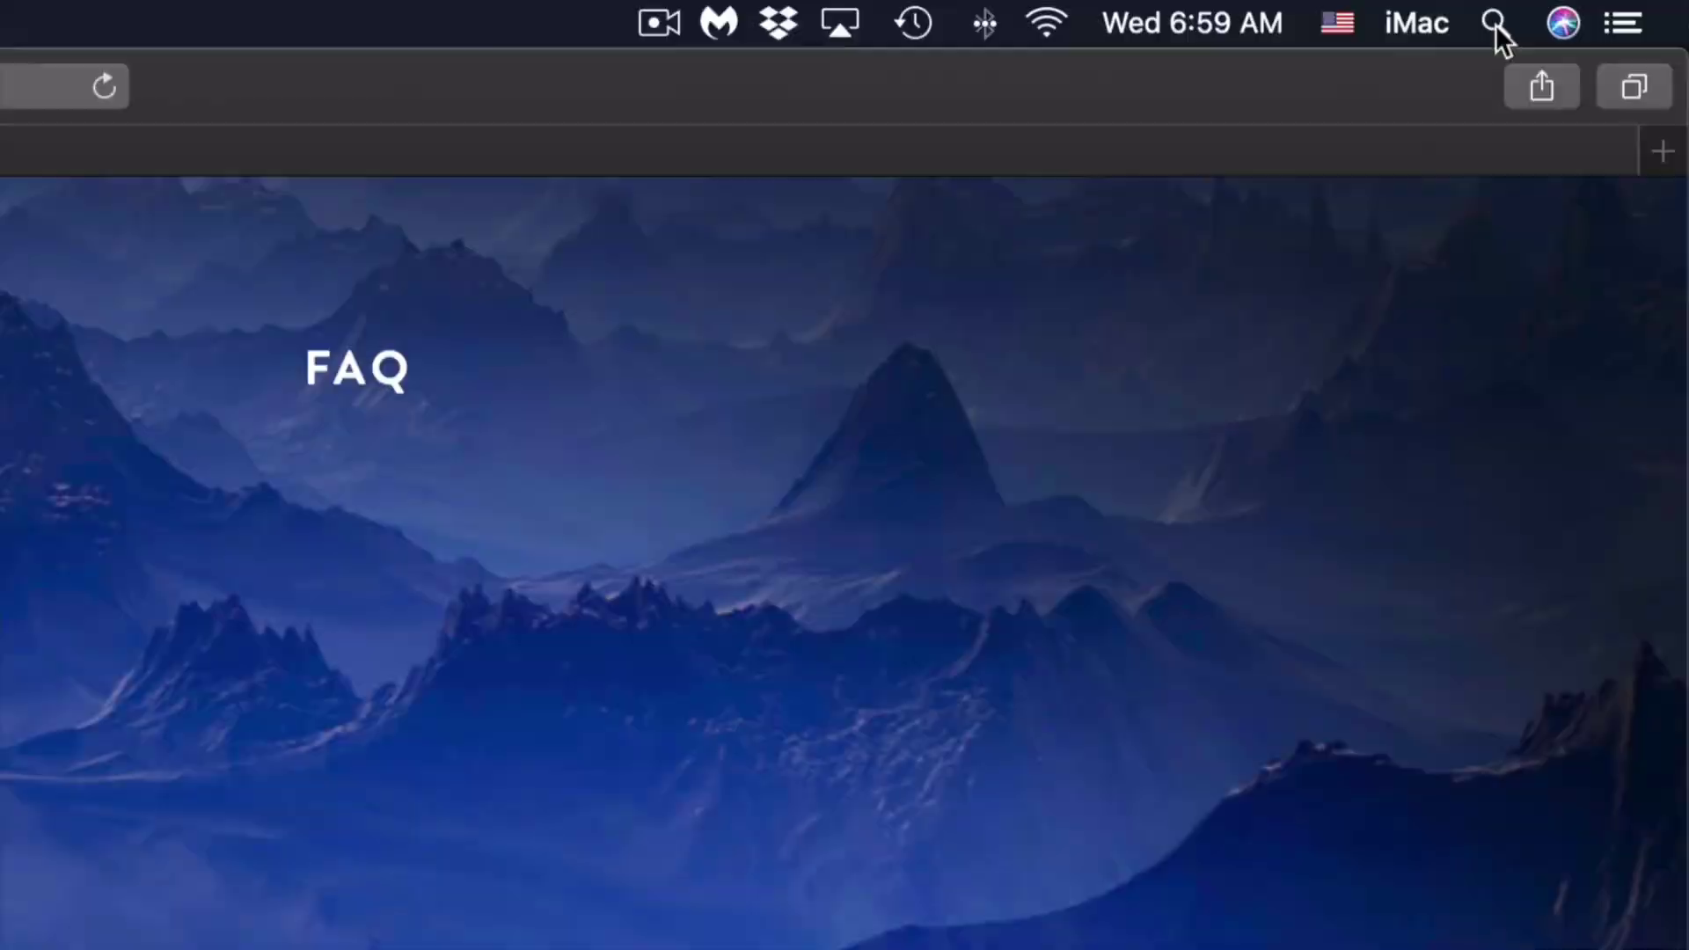
pyautogui.click(1443, 81)
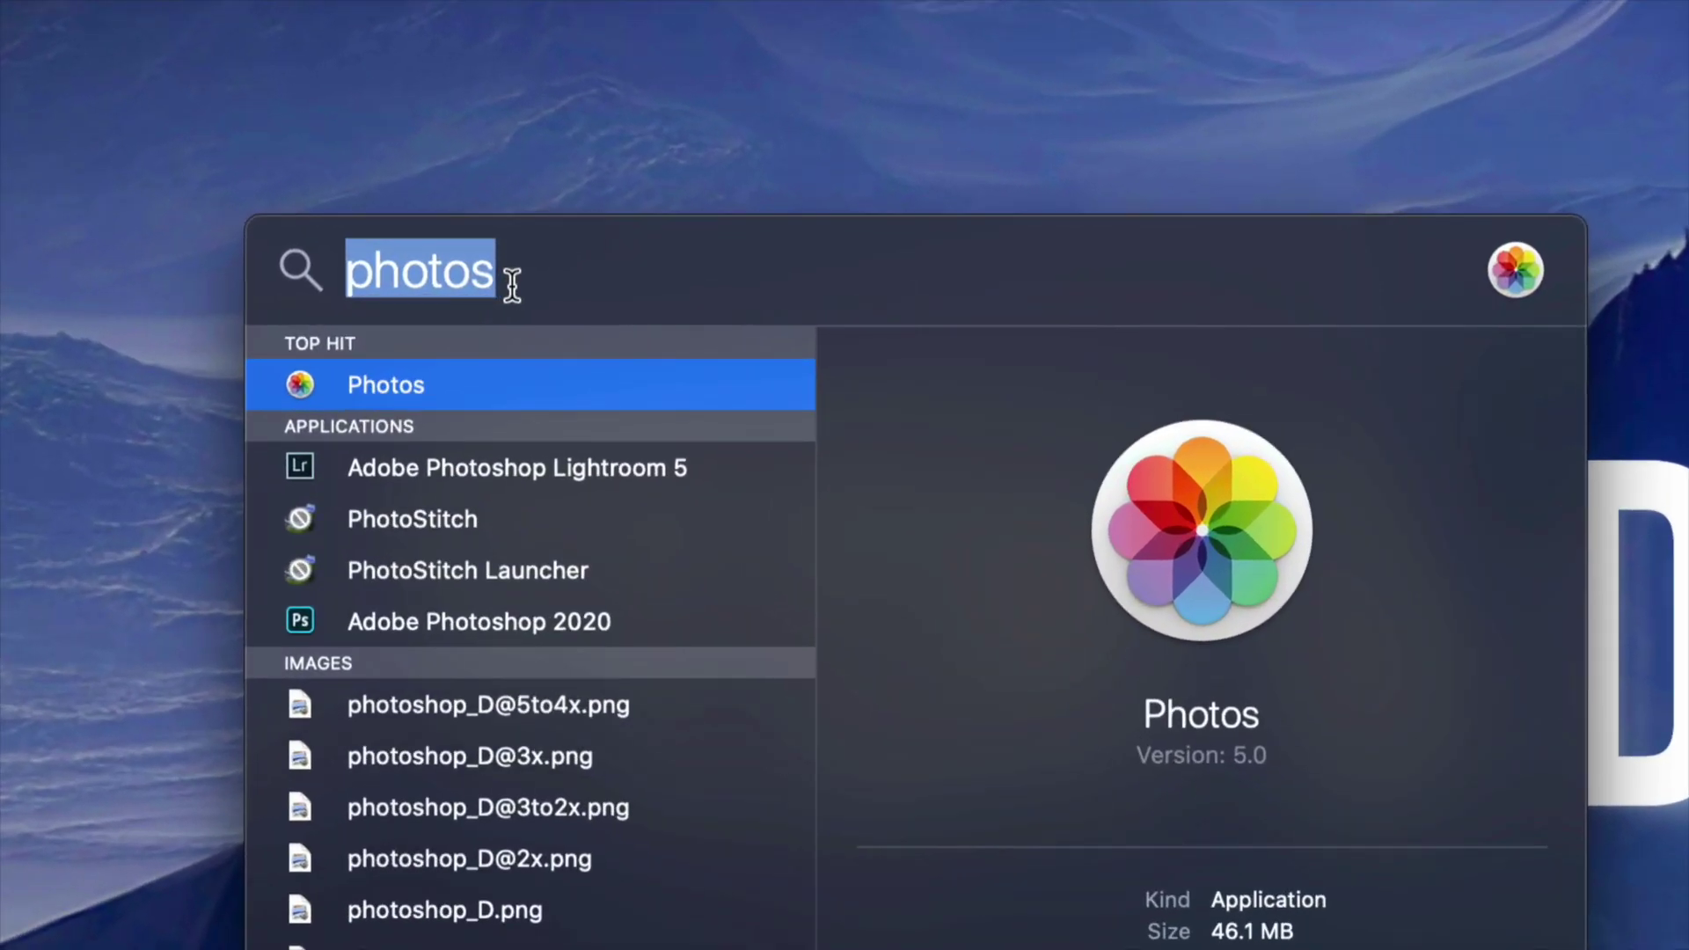
pyautogui.click(513, 285)
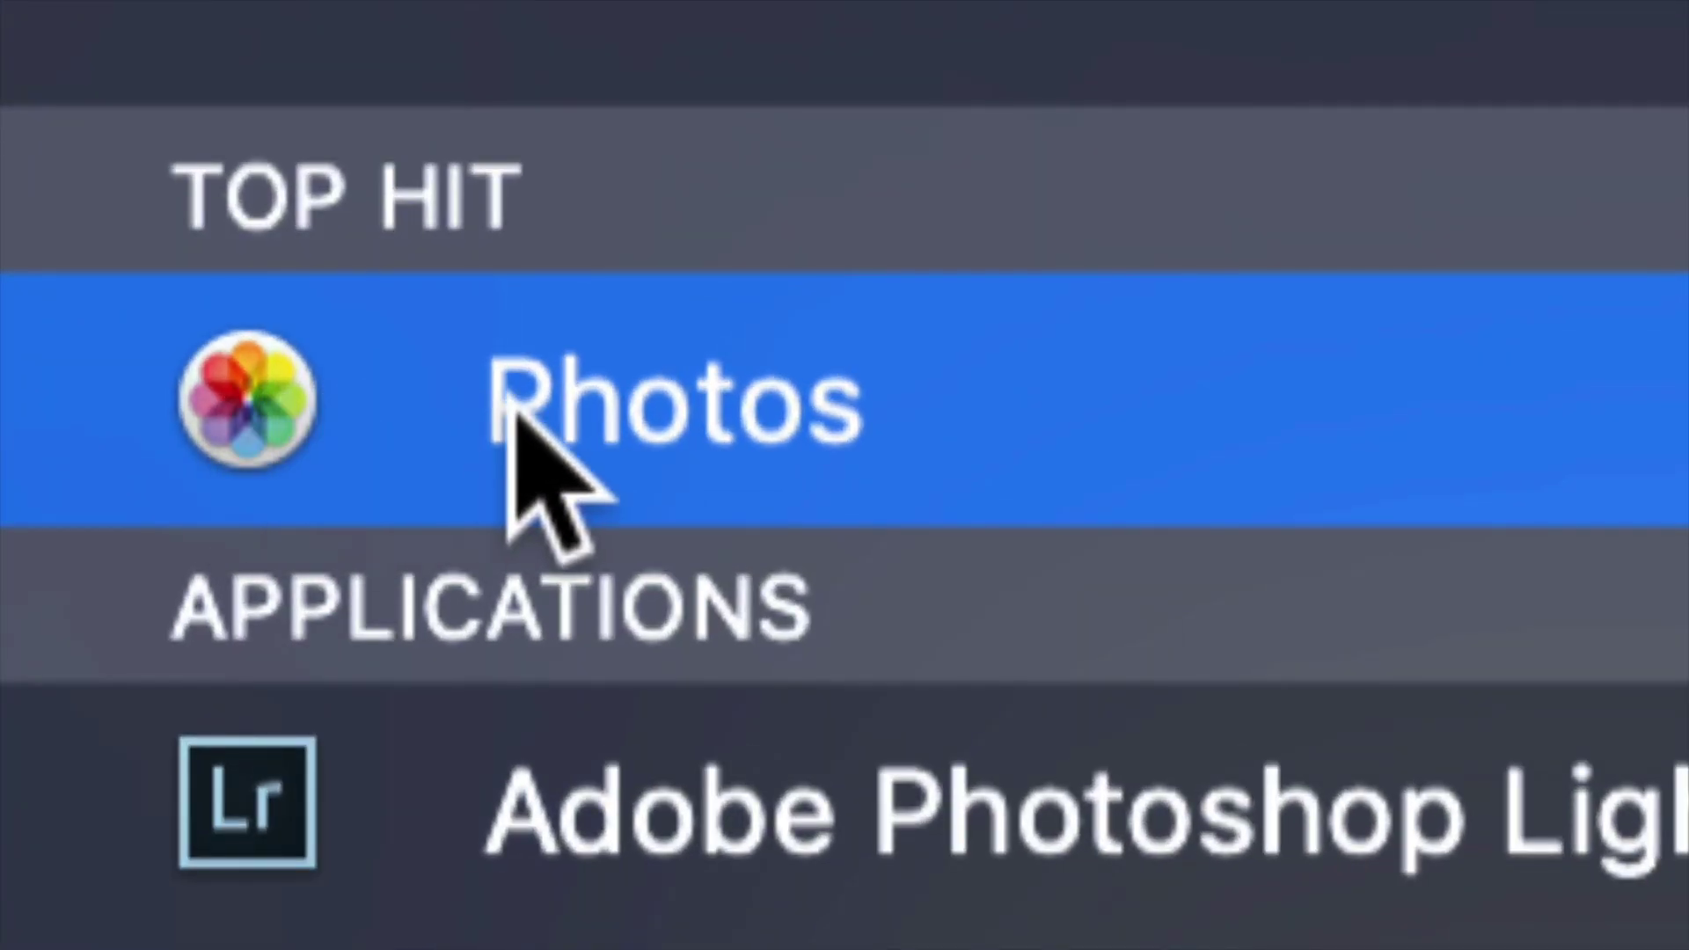
pyautogui.click(515, 416)
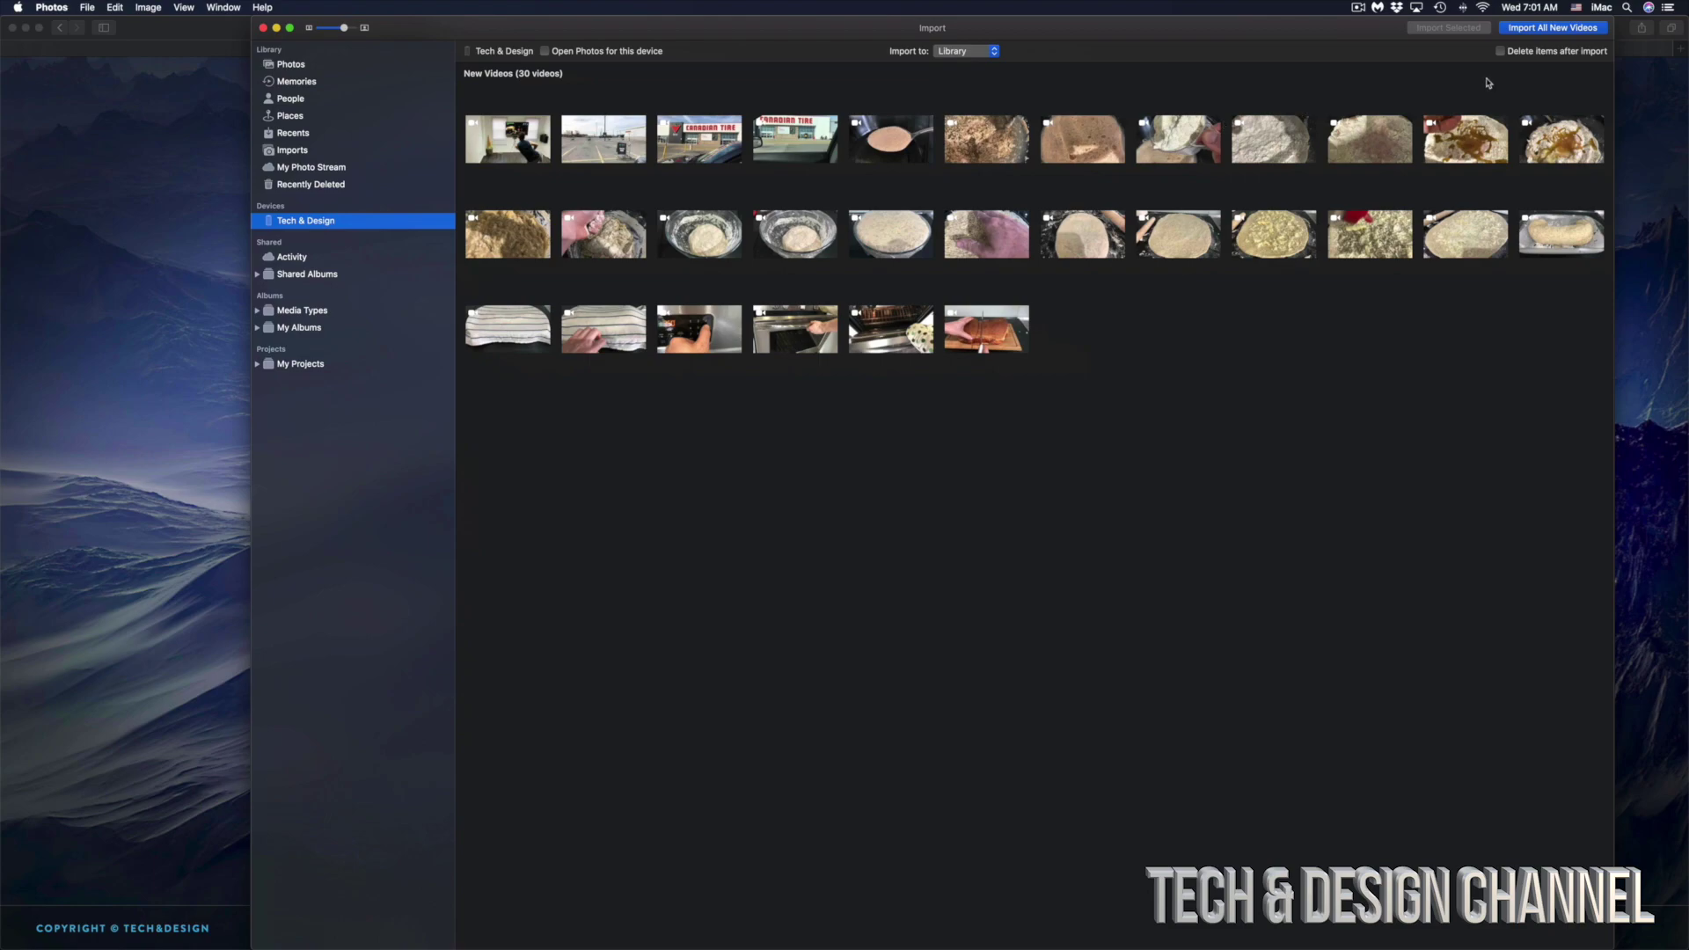
pyautogui.moveTo(1308, 28); pyautogui.dragTo(1276, 110)
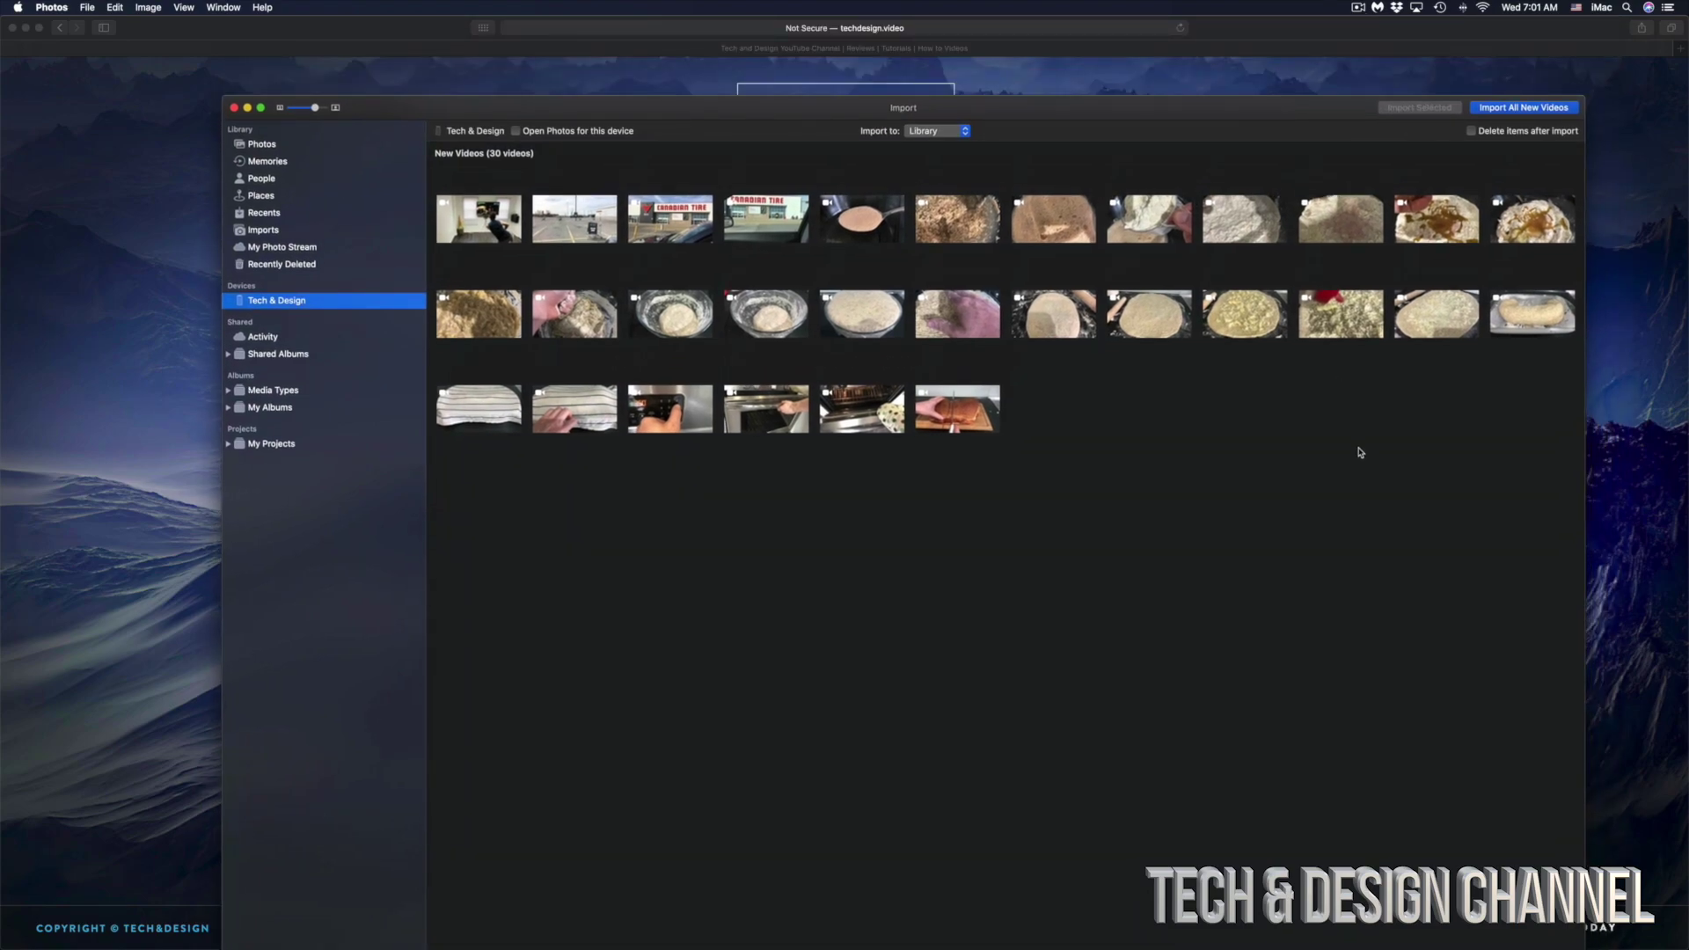
pyautogui.click(1140, 225)
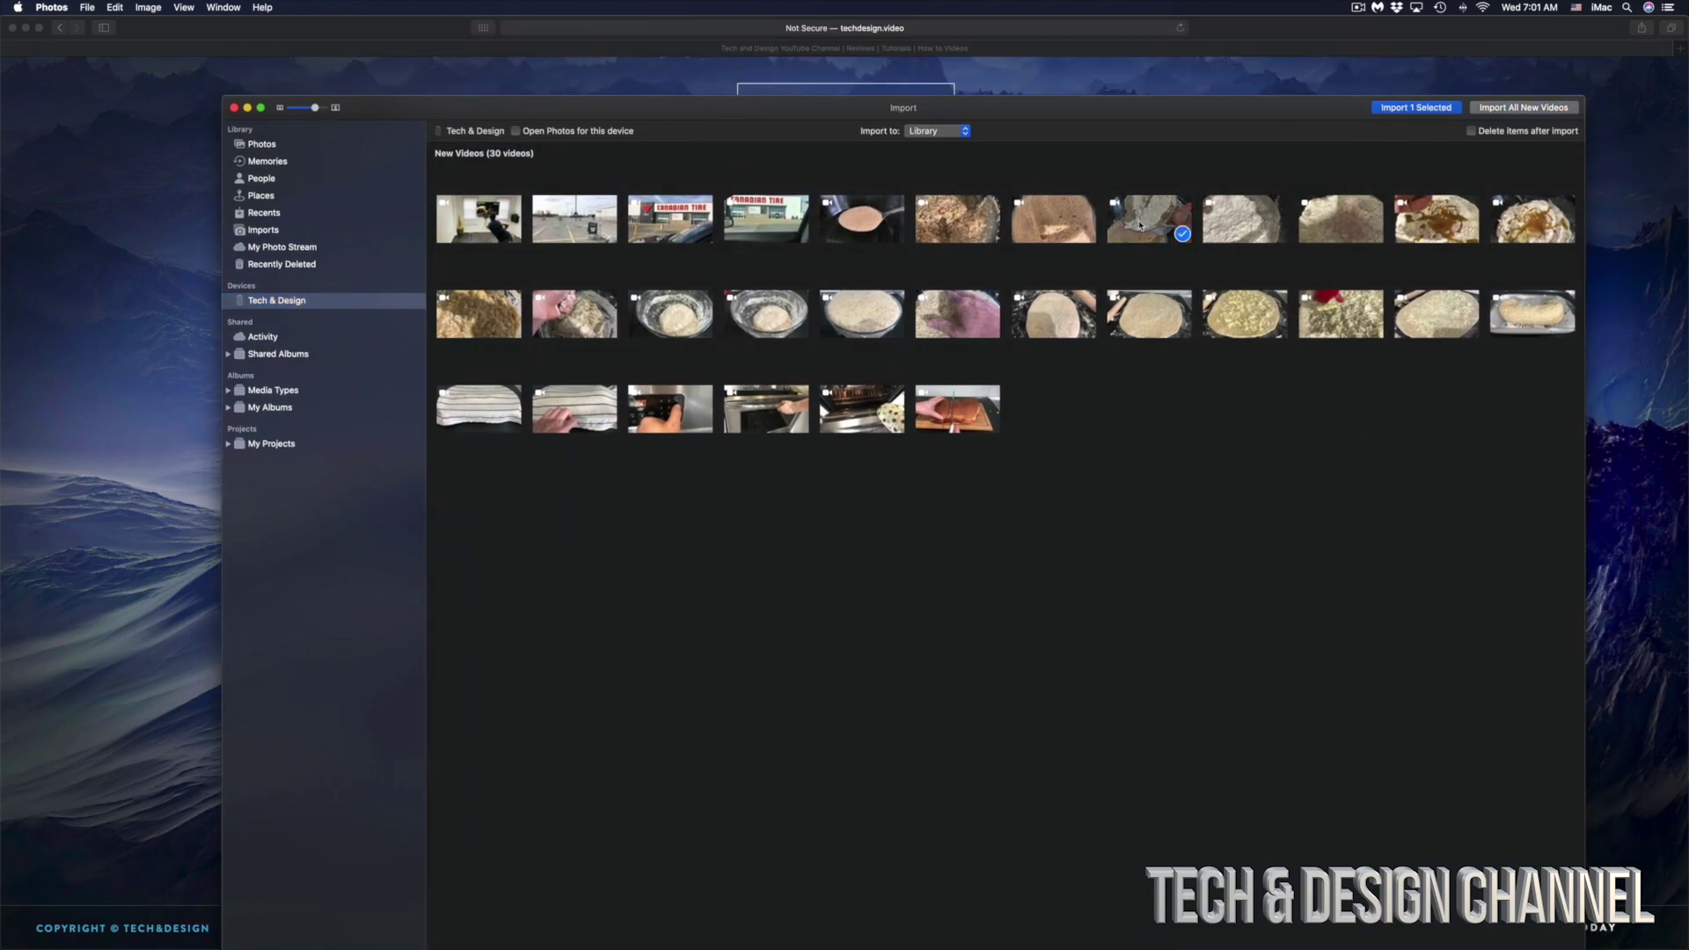
pyautogui.click(1230, 225)
pyautogui.click(1355, 231)
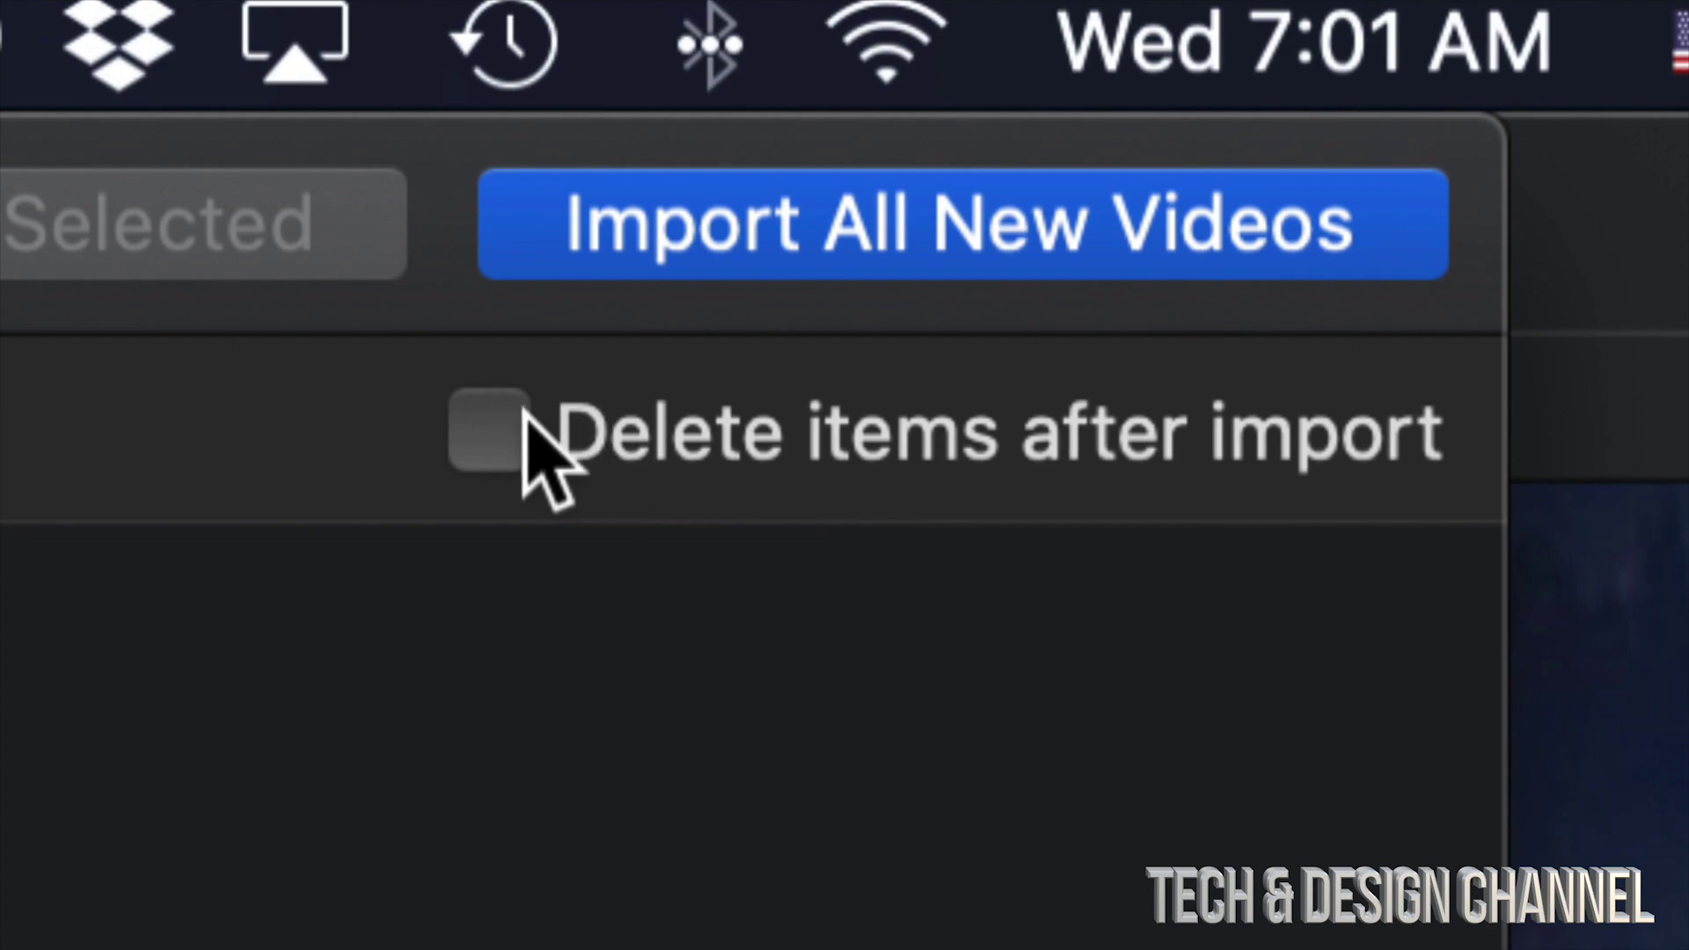
# - Import all new videos from the Tech & Design device, with items deleted from it after import
pyautogui.click(508, 427)
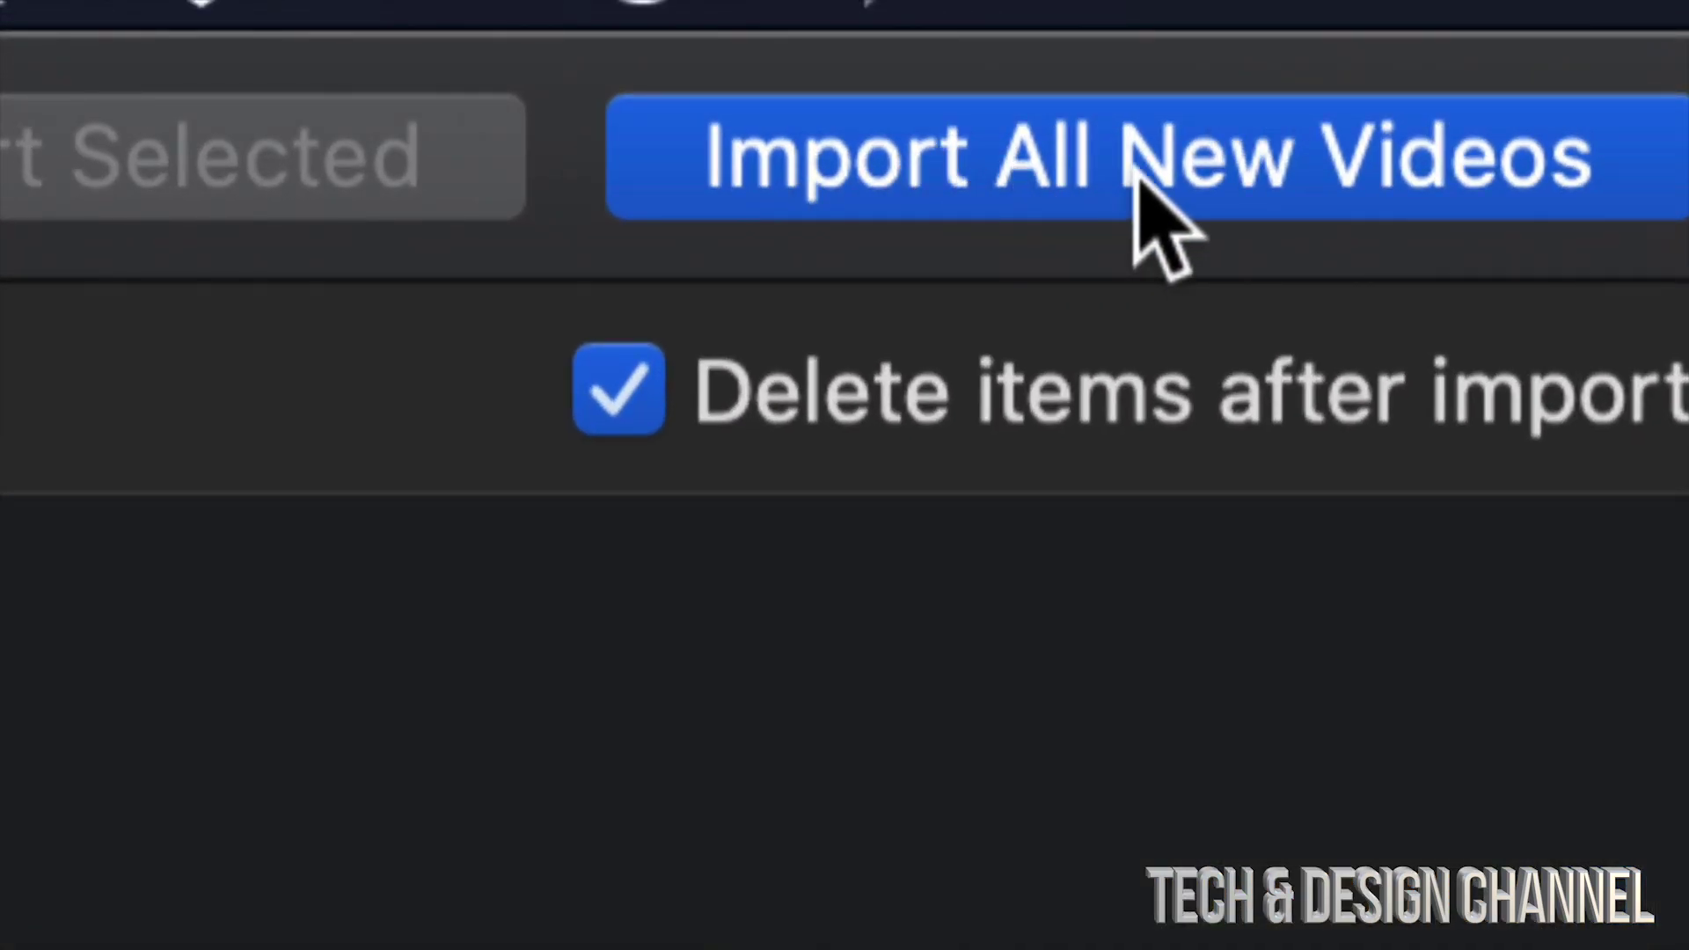
pyautogui.click(1144, 180)
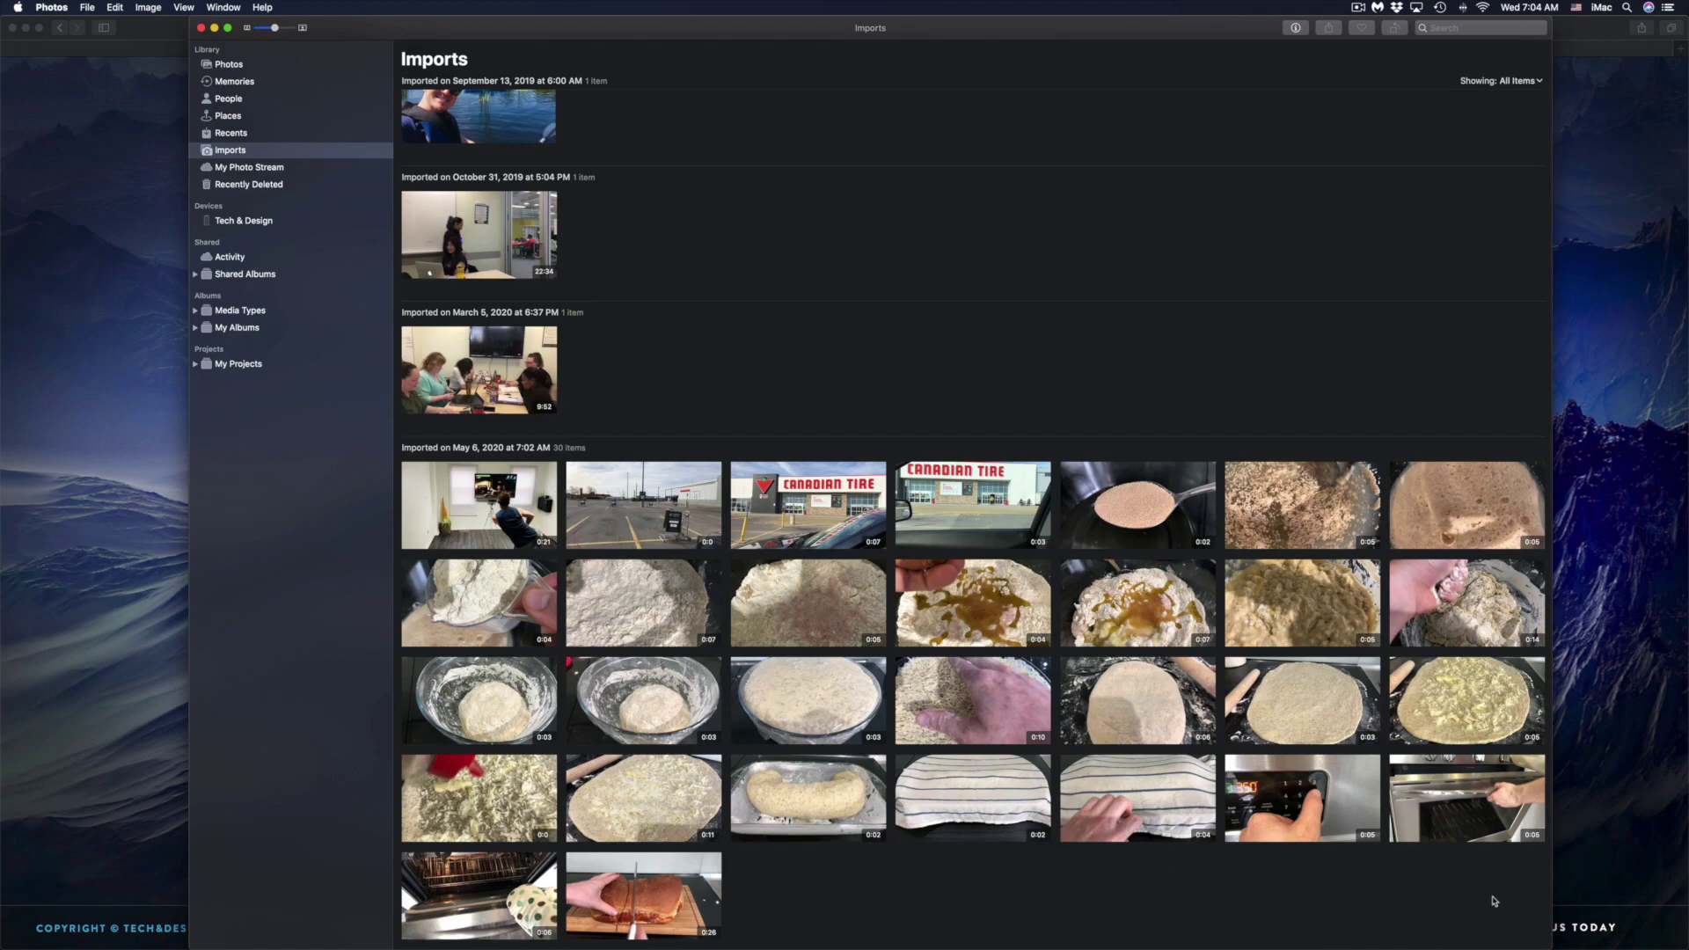
# - Export the unmodified original of the first video in the May 6, 2020 import, using its file name and no subfolder
pyautogui.click(1319, 789)
pyautogui.click(1307, 692)
pyautogui.click(448, 497)
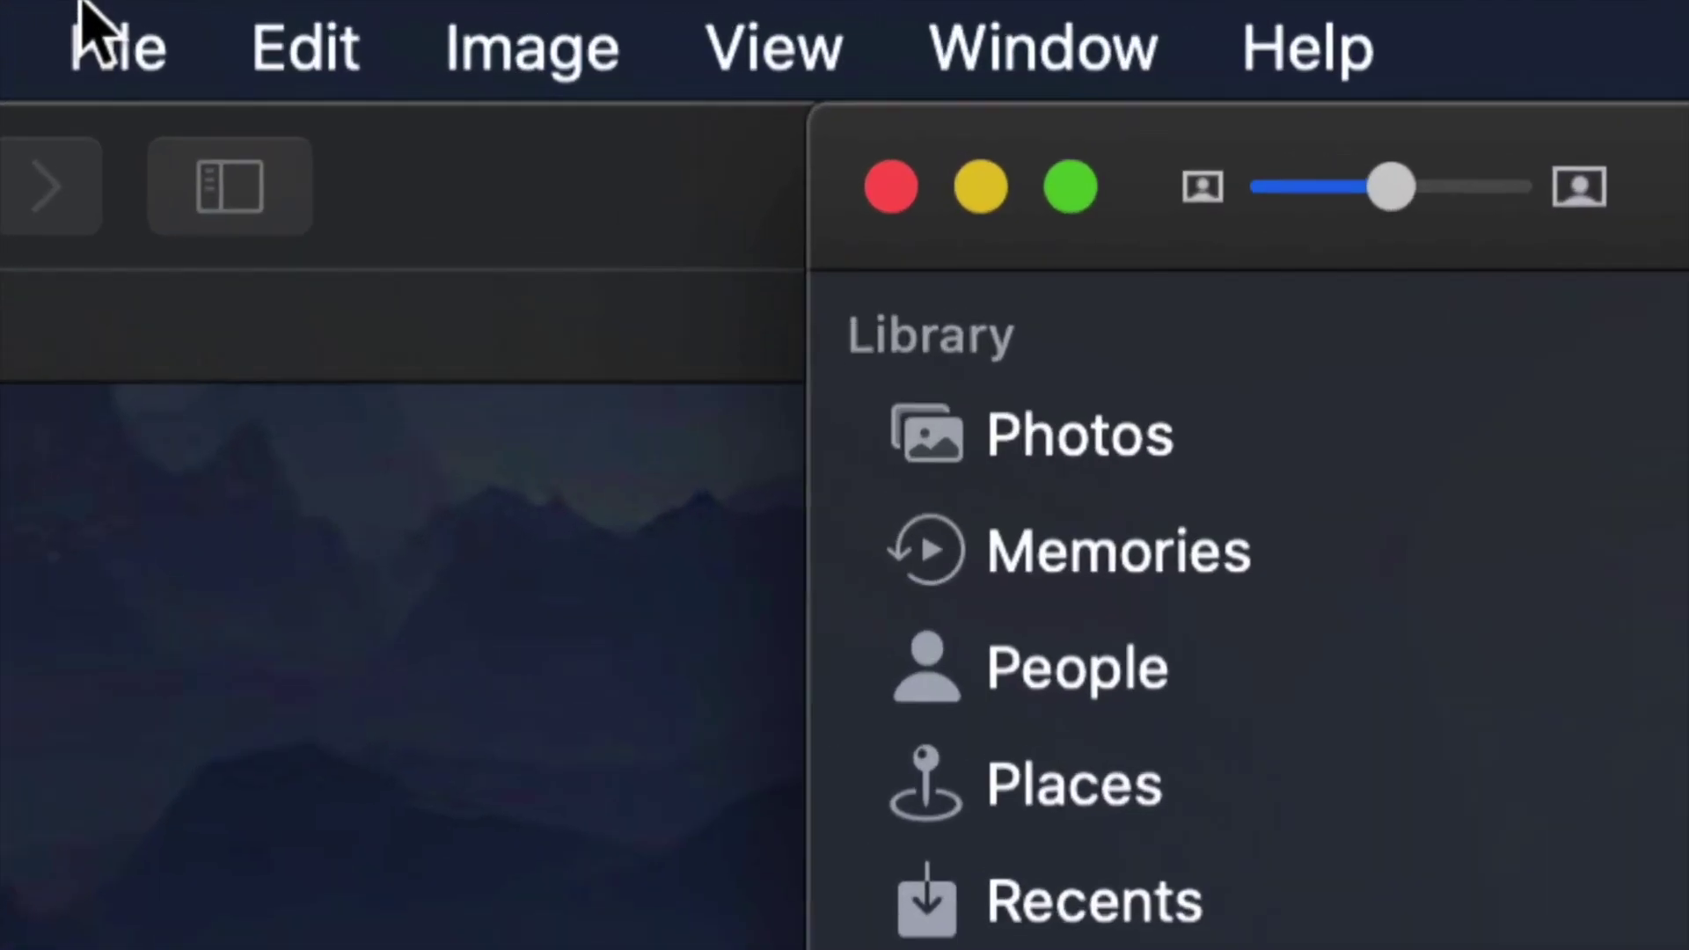
pyautogui.click(101, 35)
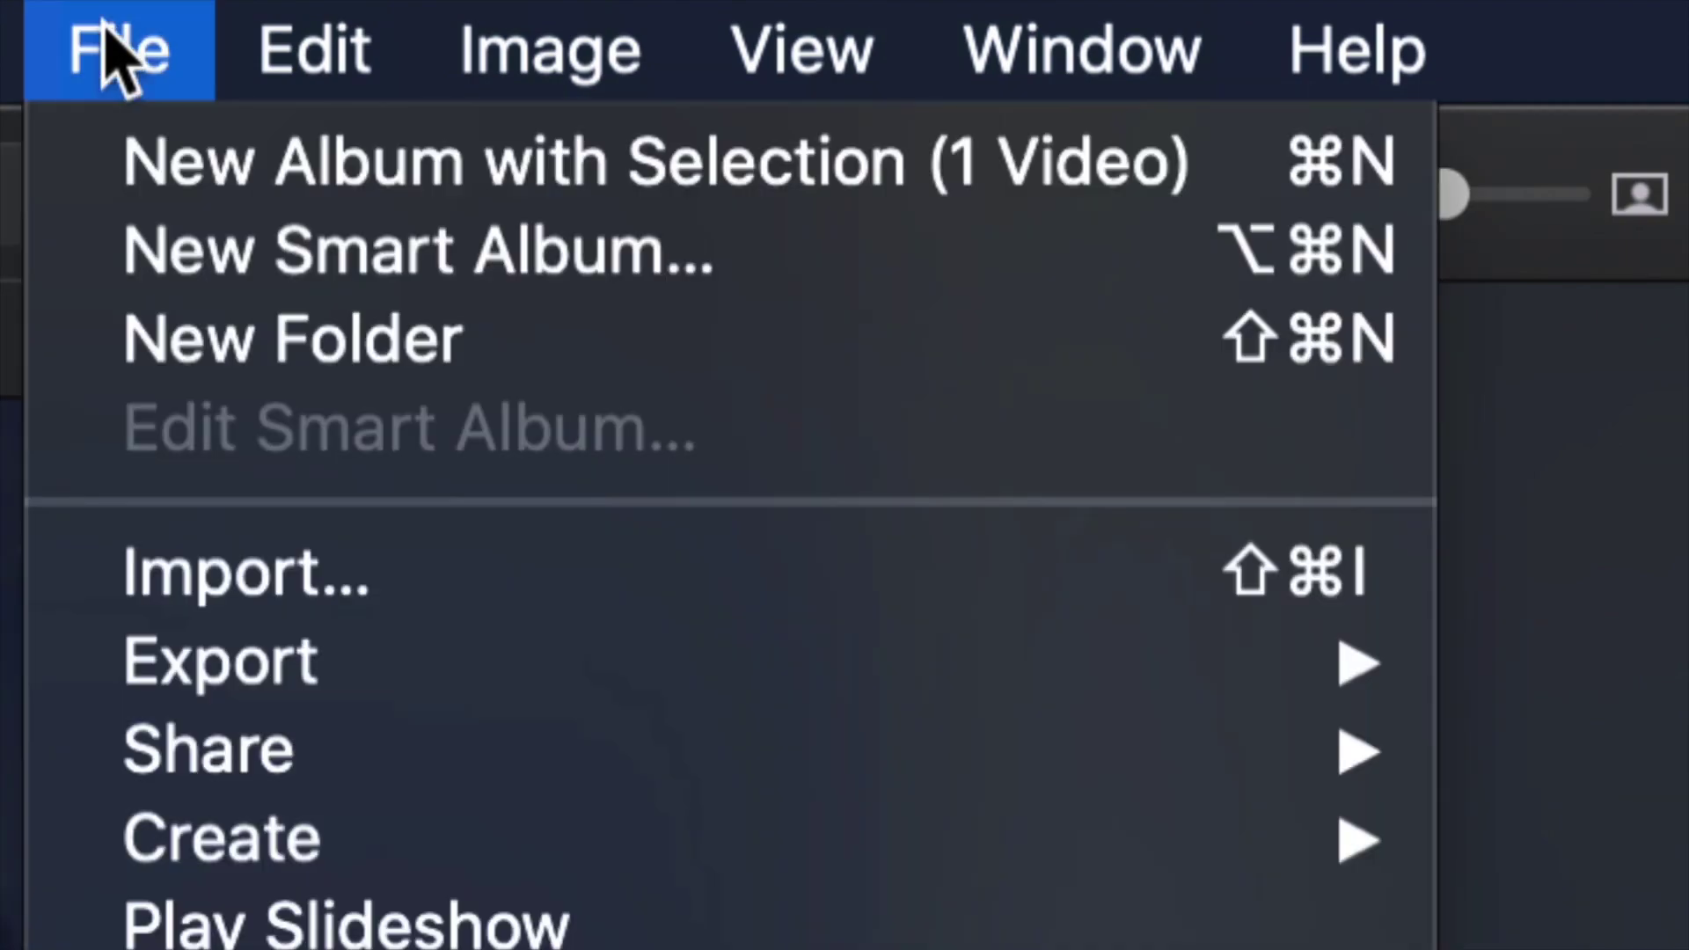
pyautogui.moveTo(463, 662)
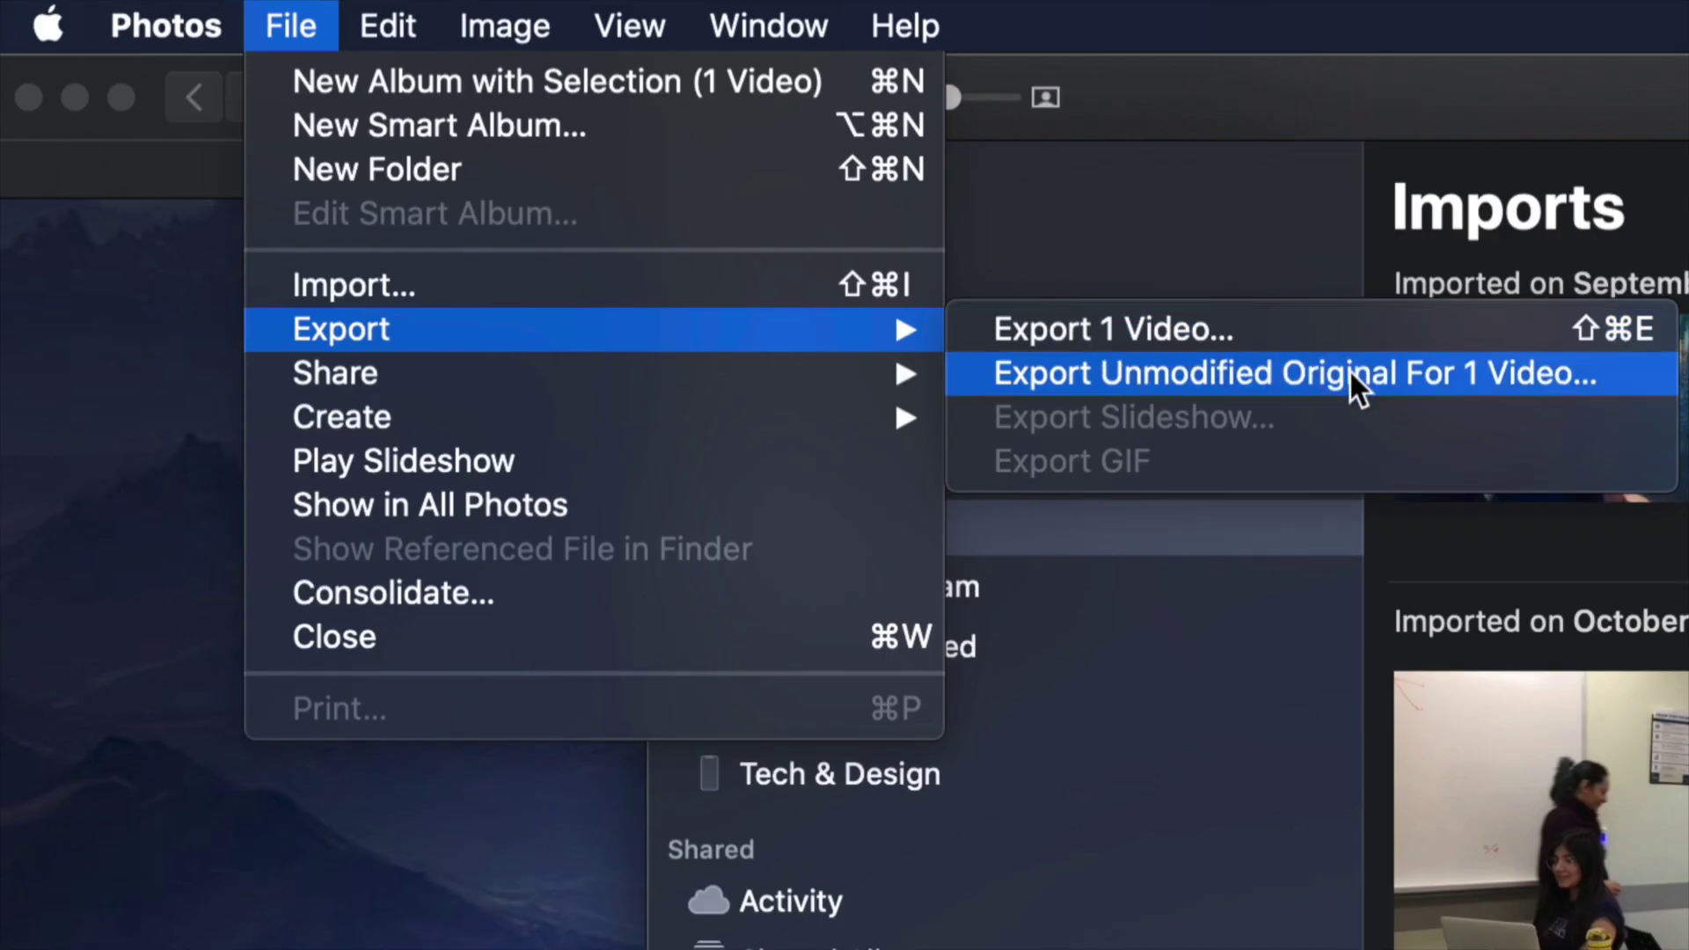
pyautogui.click(1534, 373)
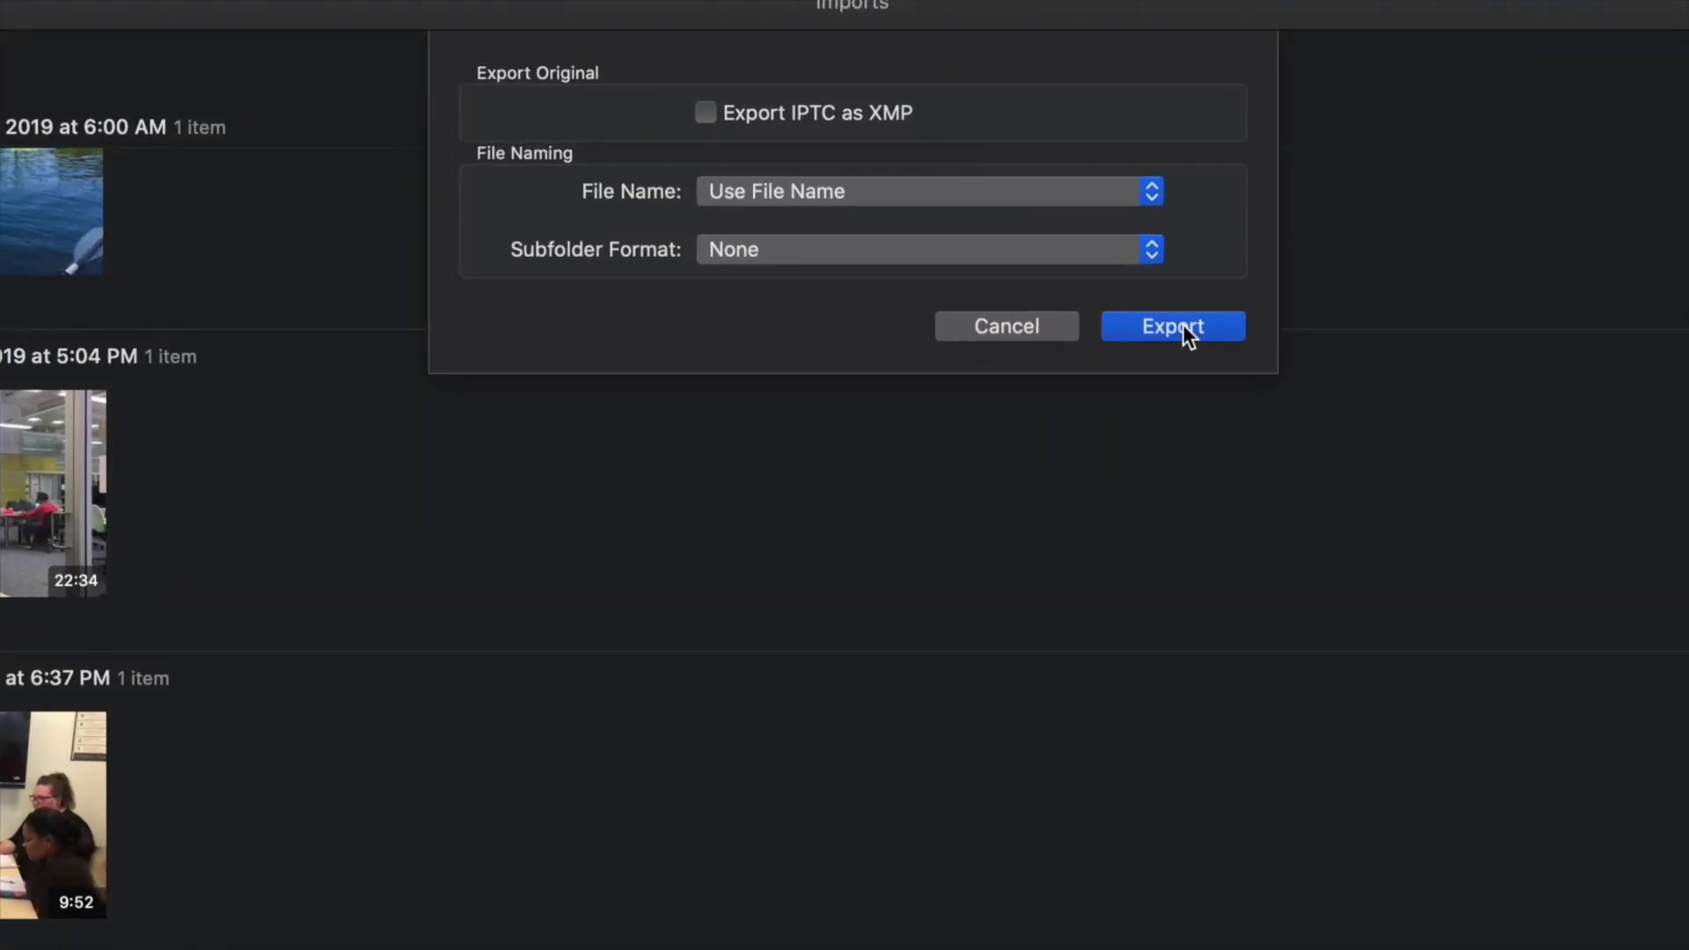
pyautogui.click(1183, 326)
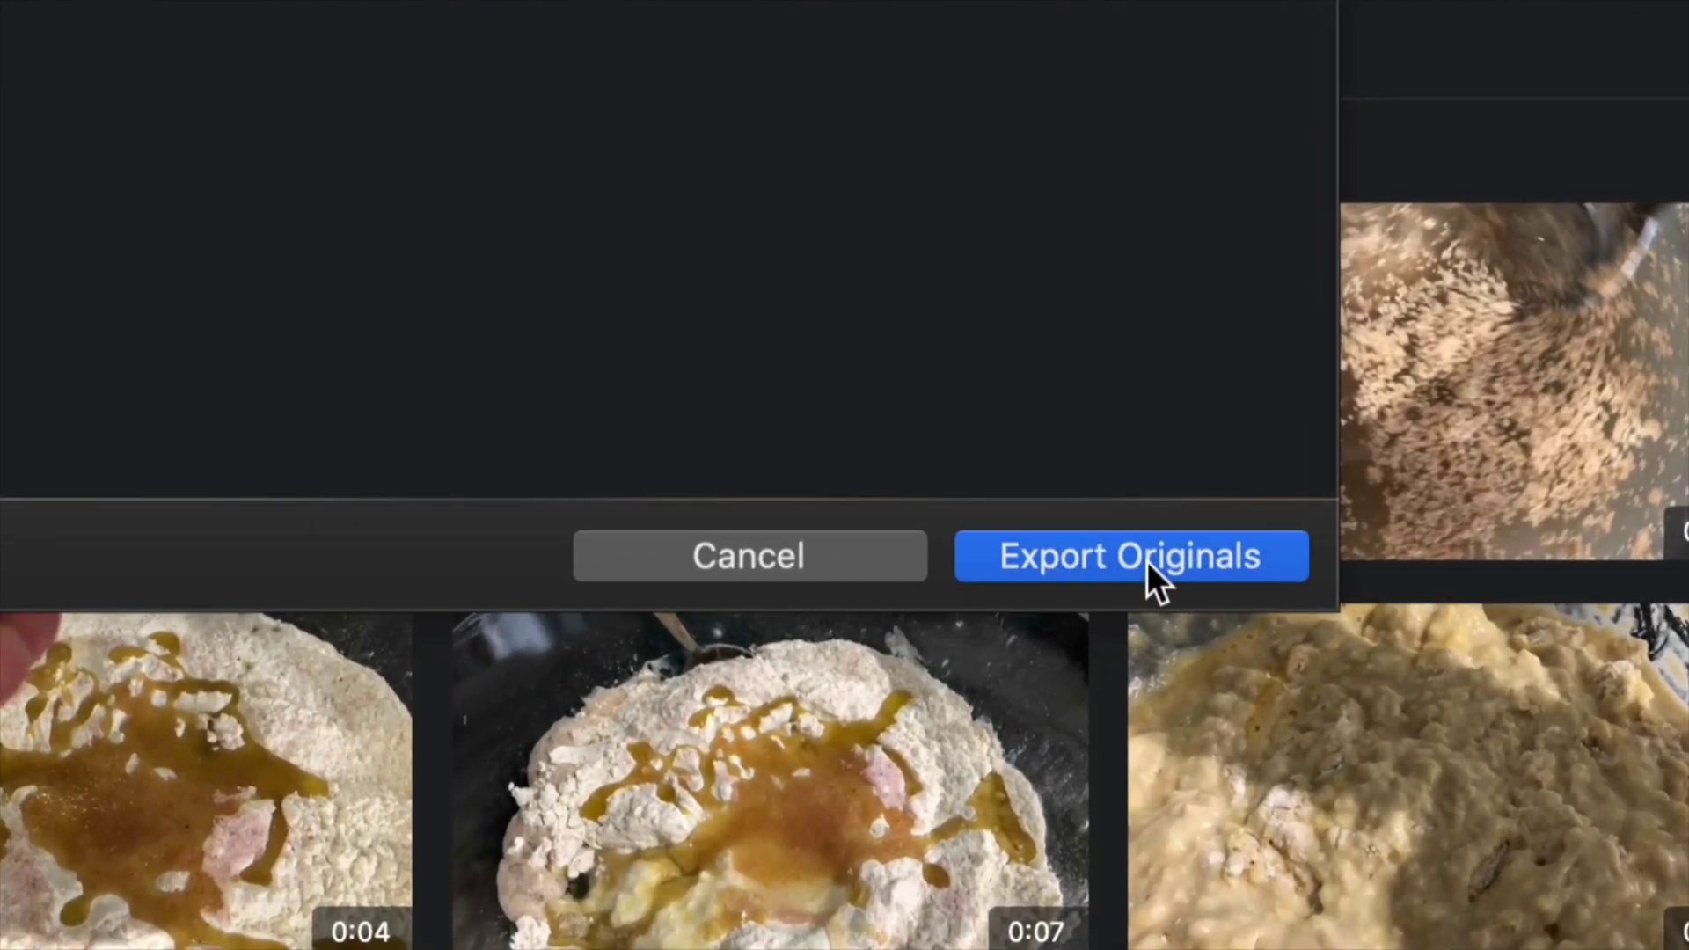
pyautogui.click(1148, 560)
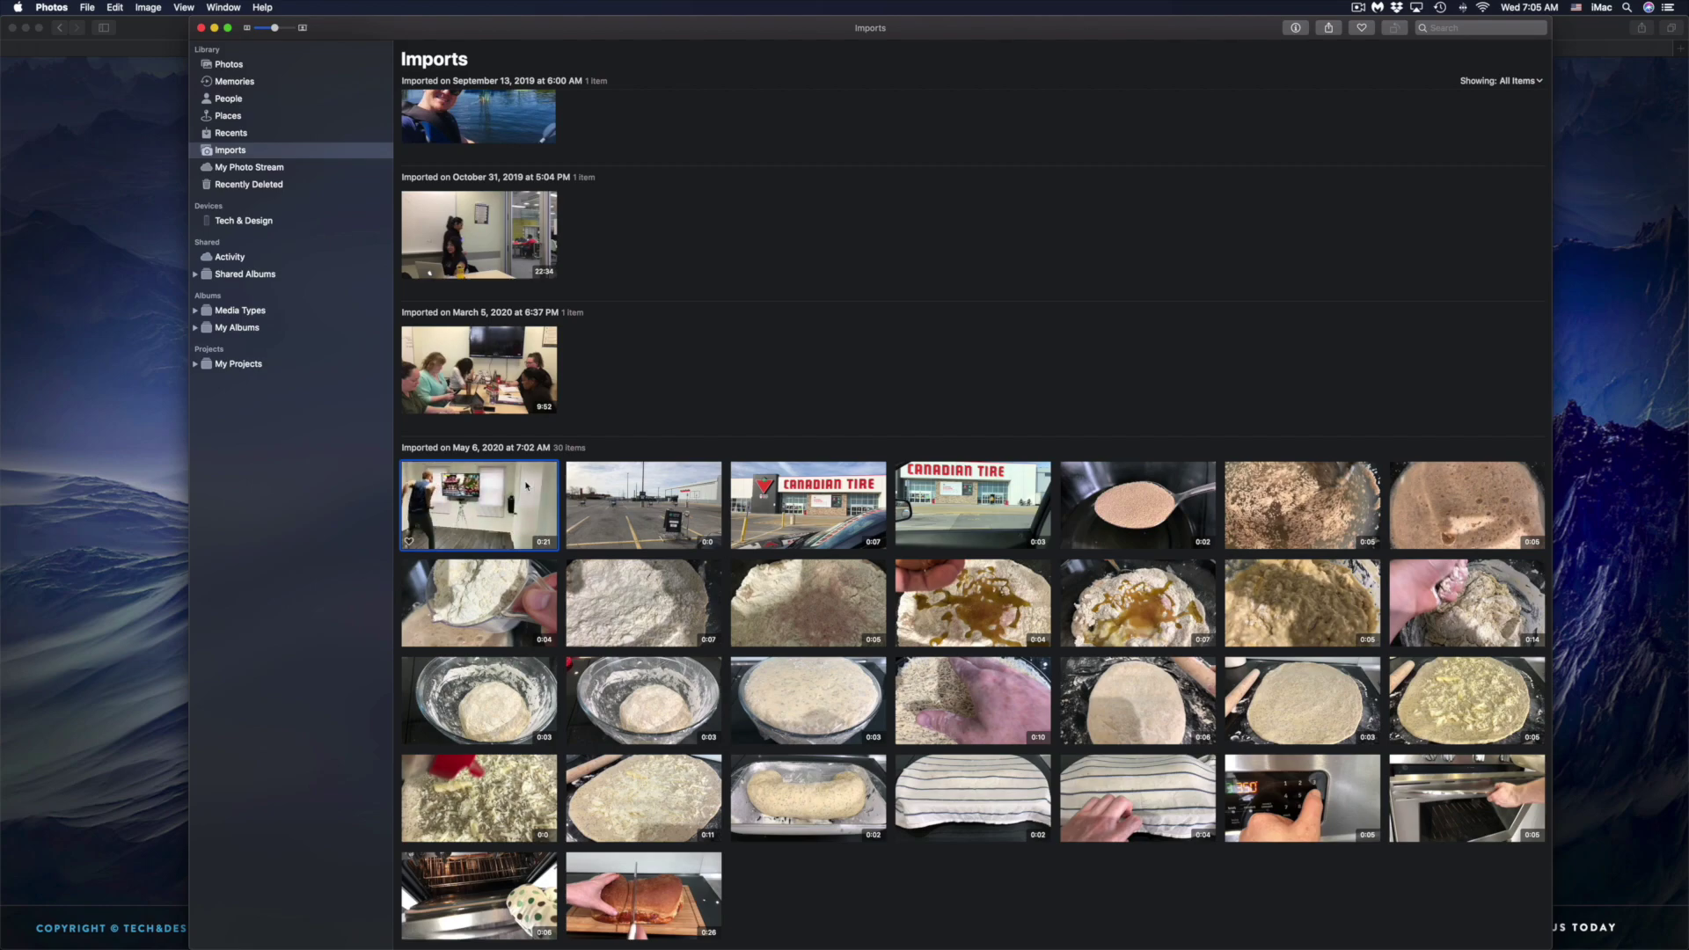
# - Delete the exported video from the May 6, 2020 import
pyautogui.press('super+BackSpace')
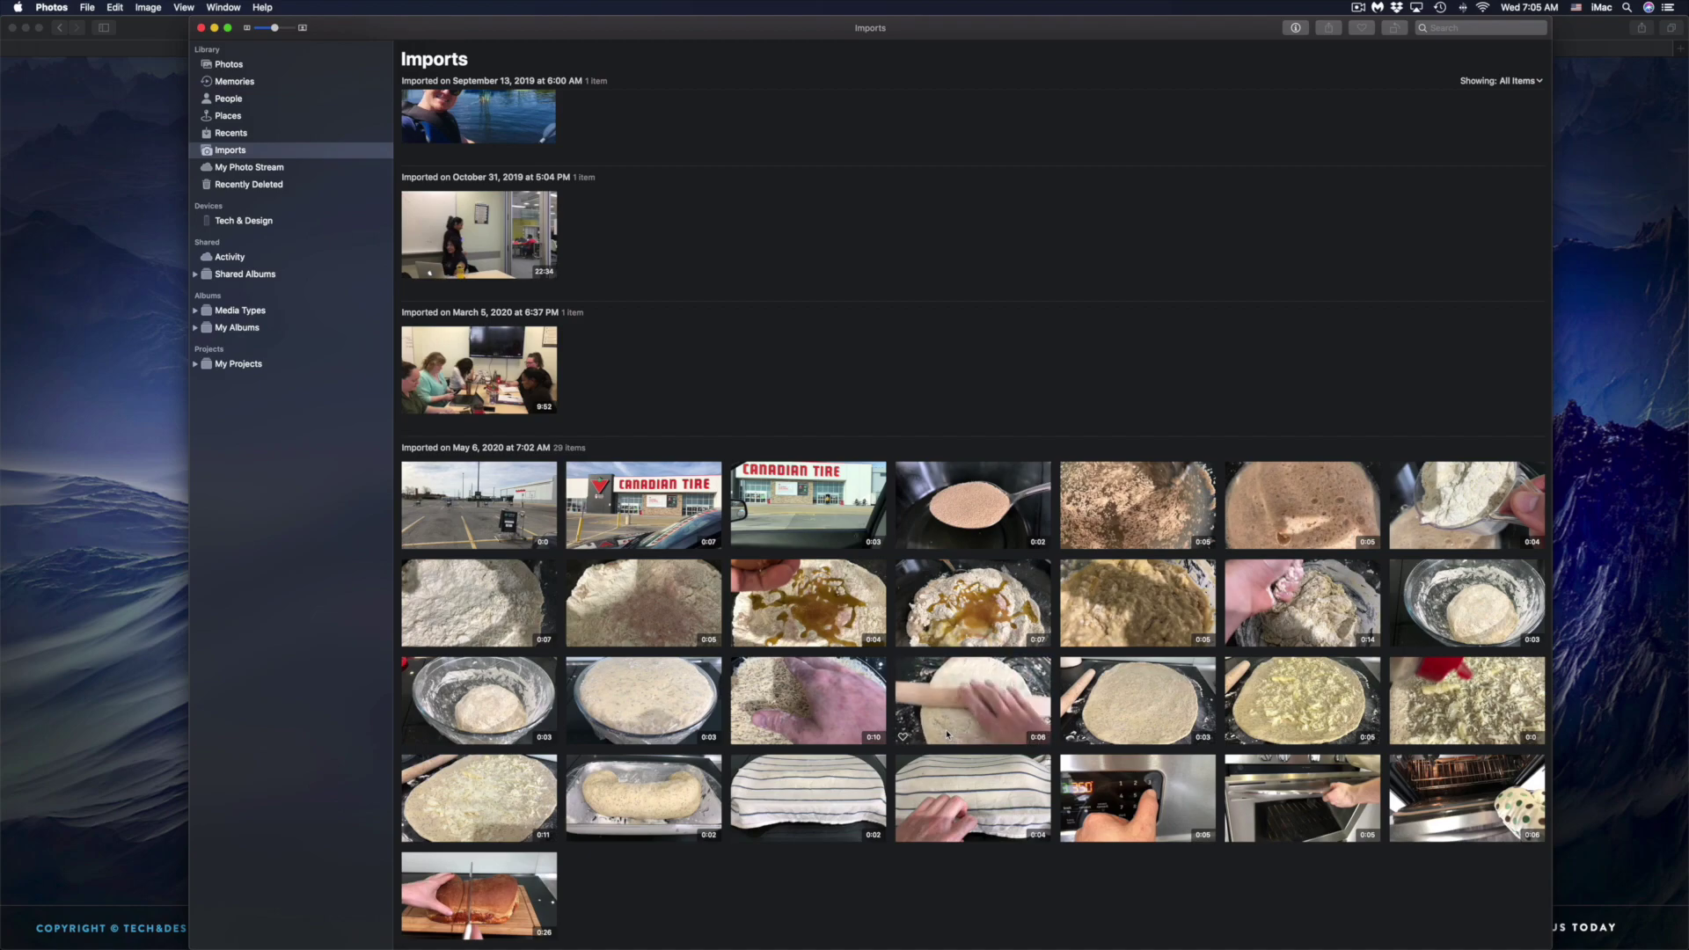
pyautogui.rightClick(789, 504)
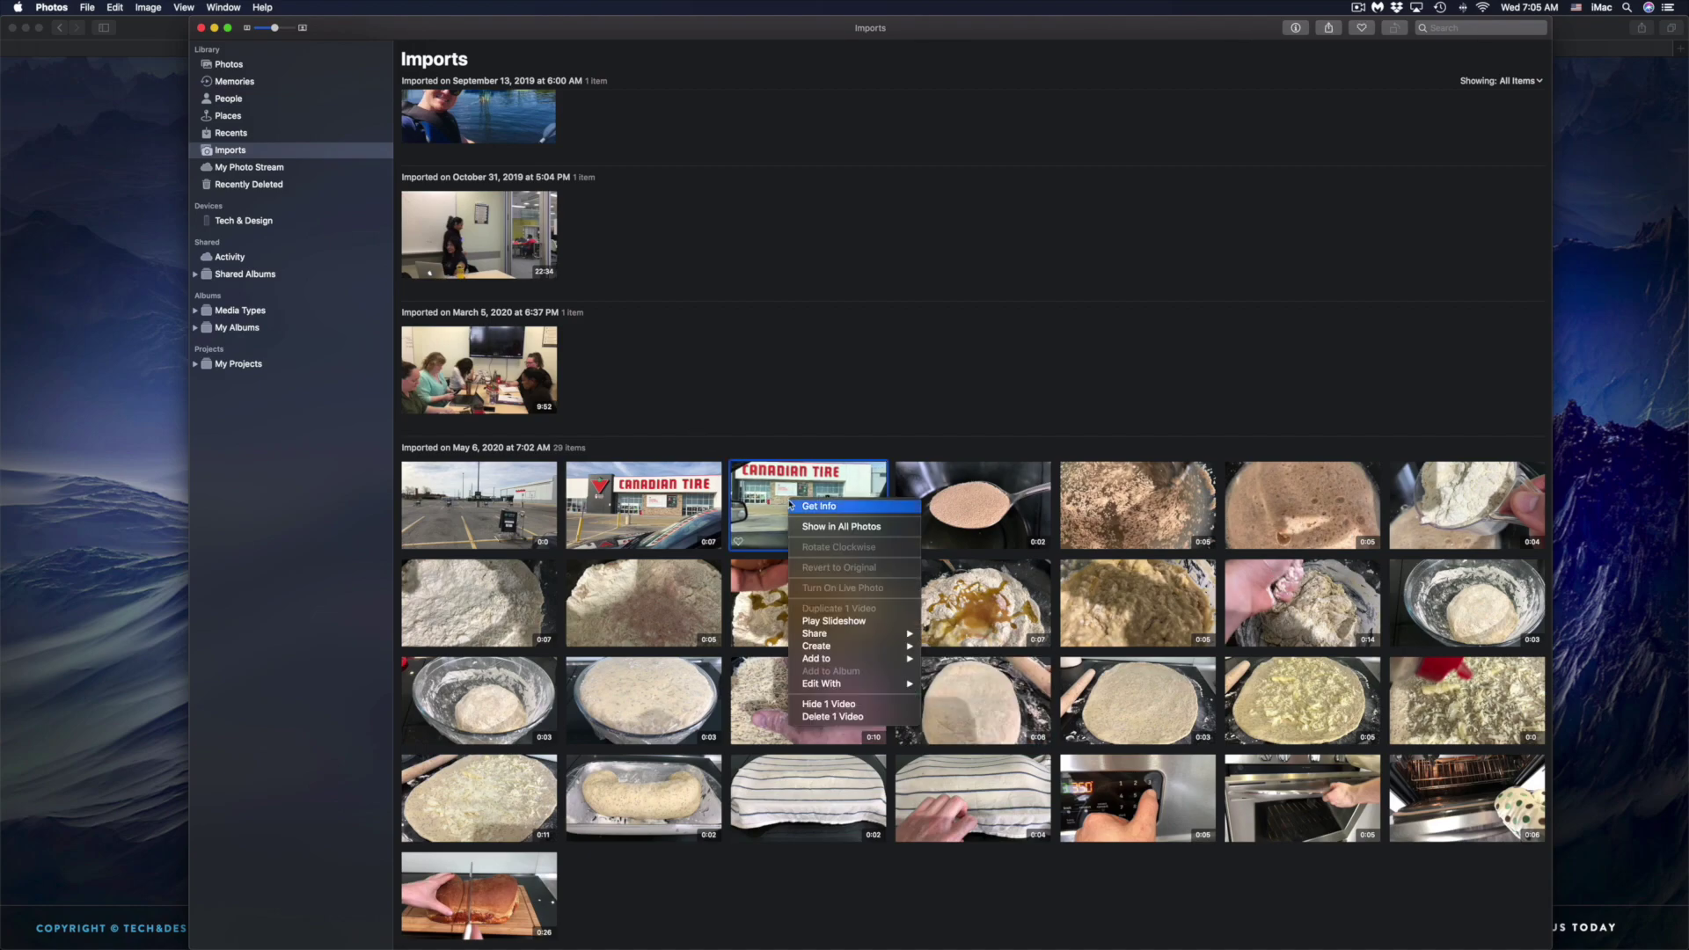
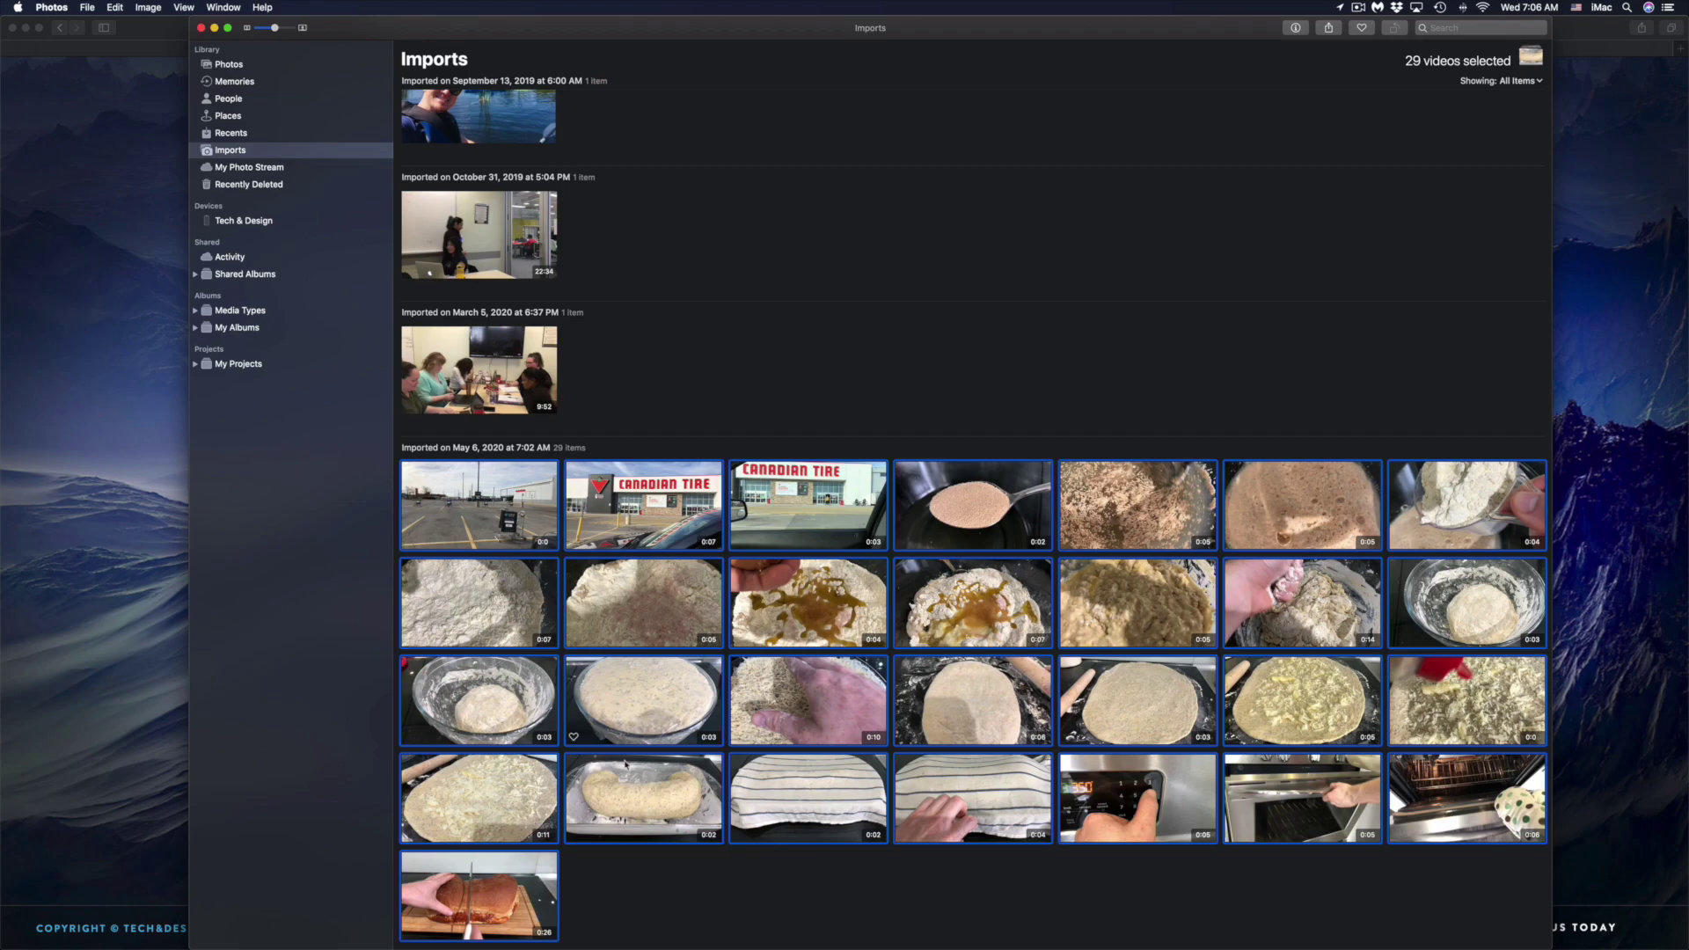
pyautogui.click(682, 880)
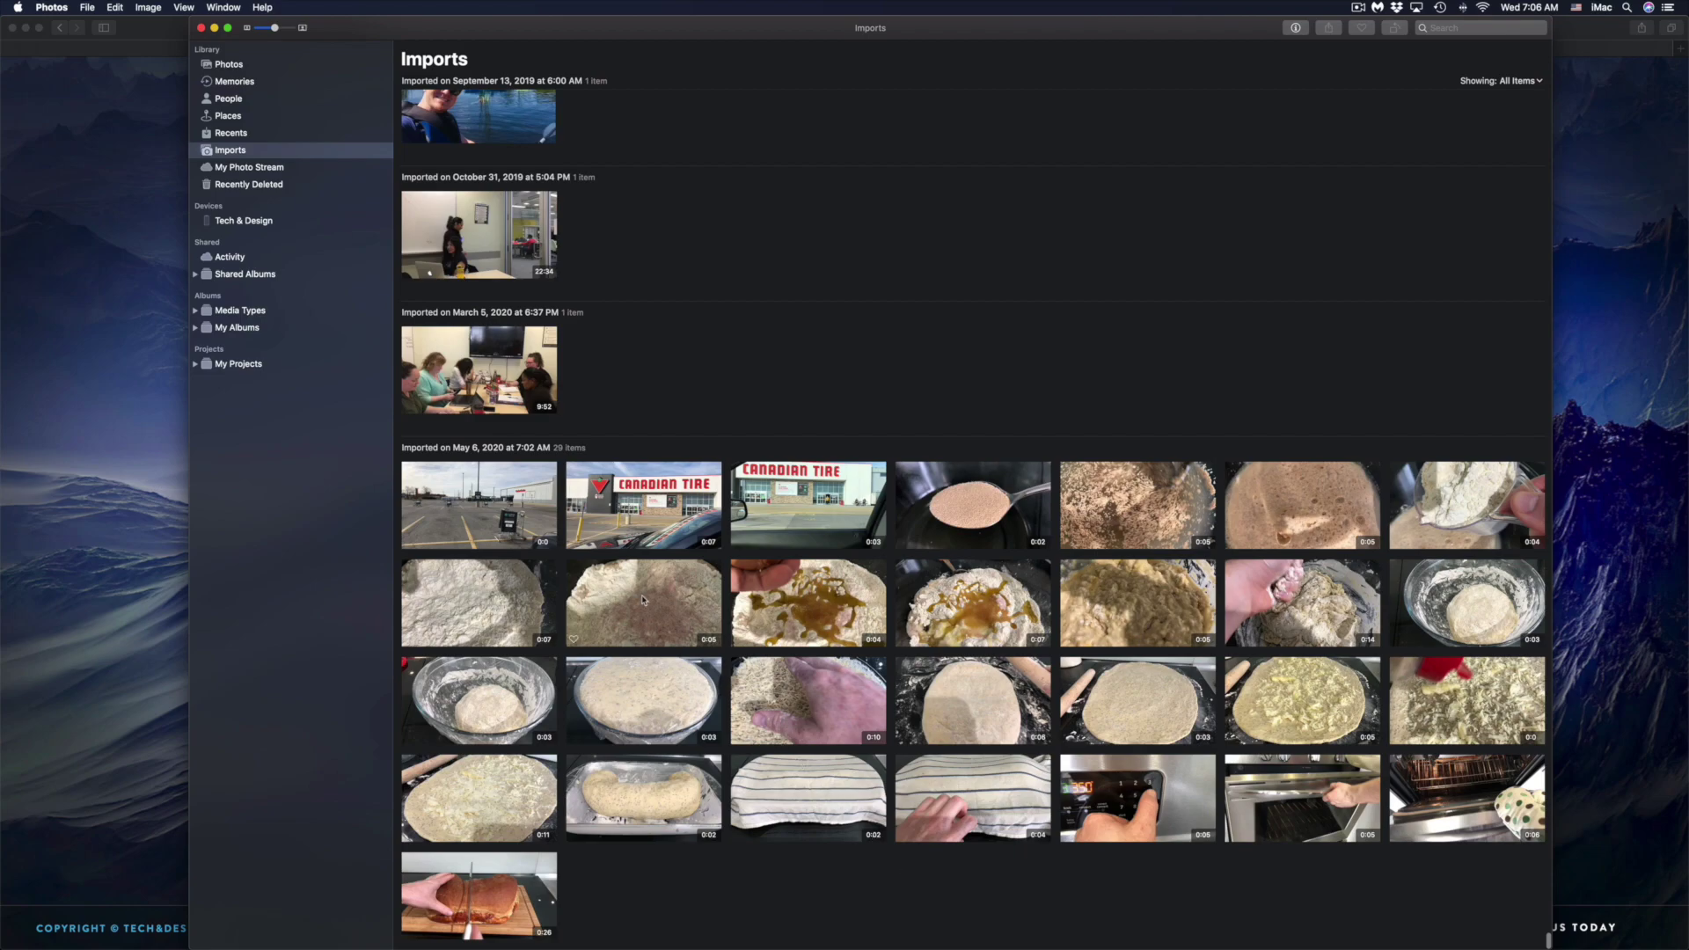
pyautogui.click(473, 501)
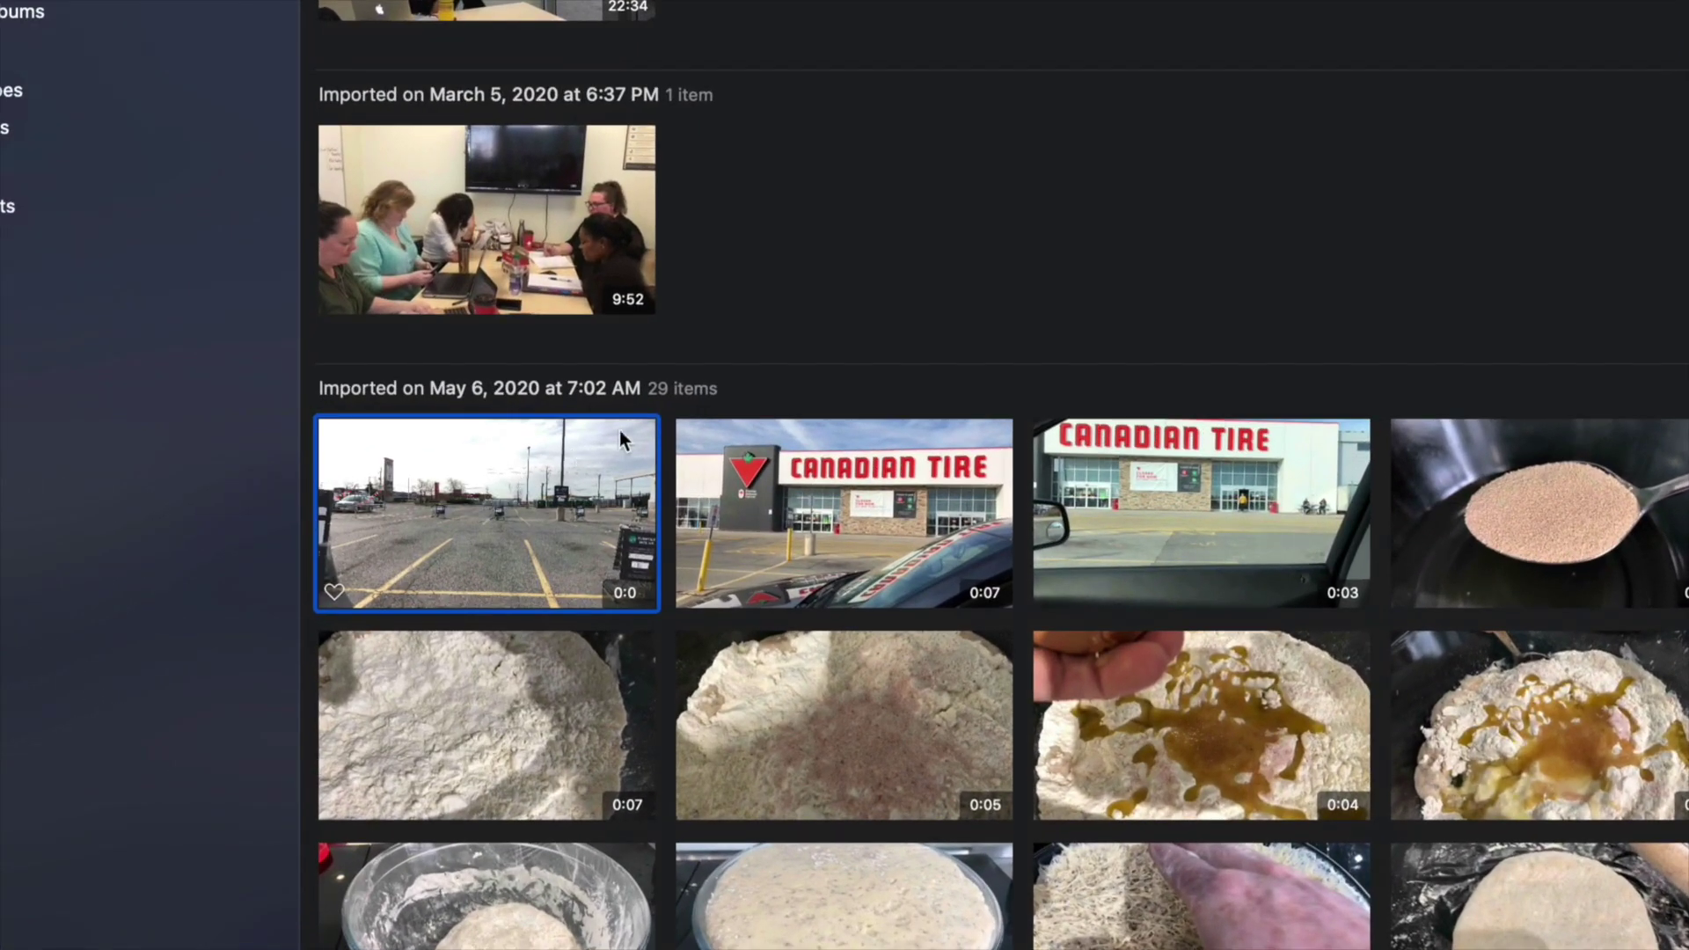
pyautogui.click(822, 382)
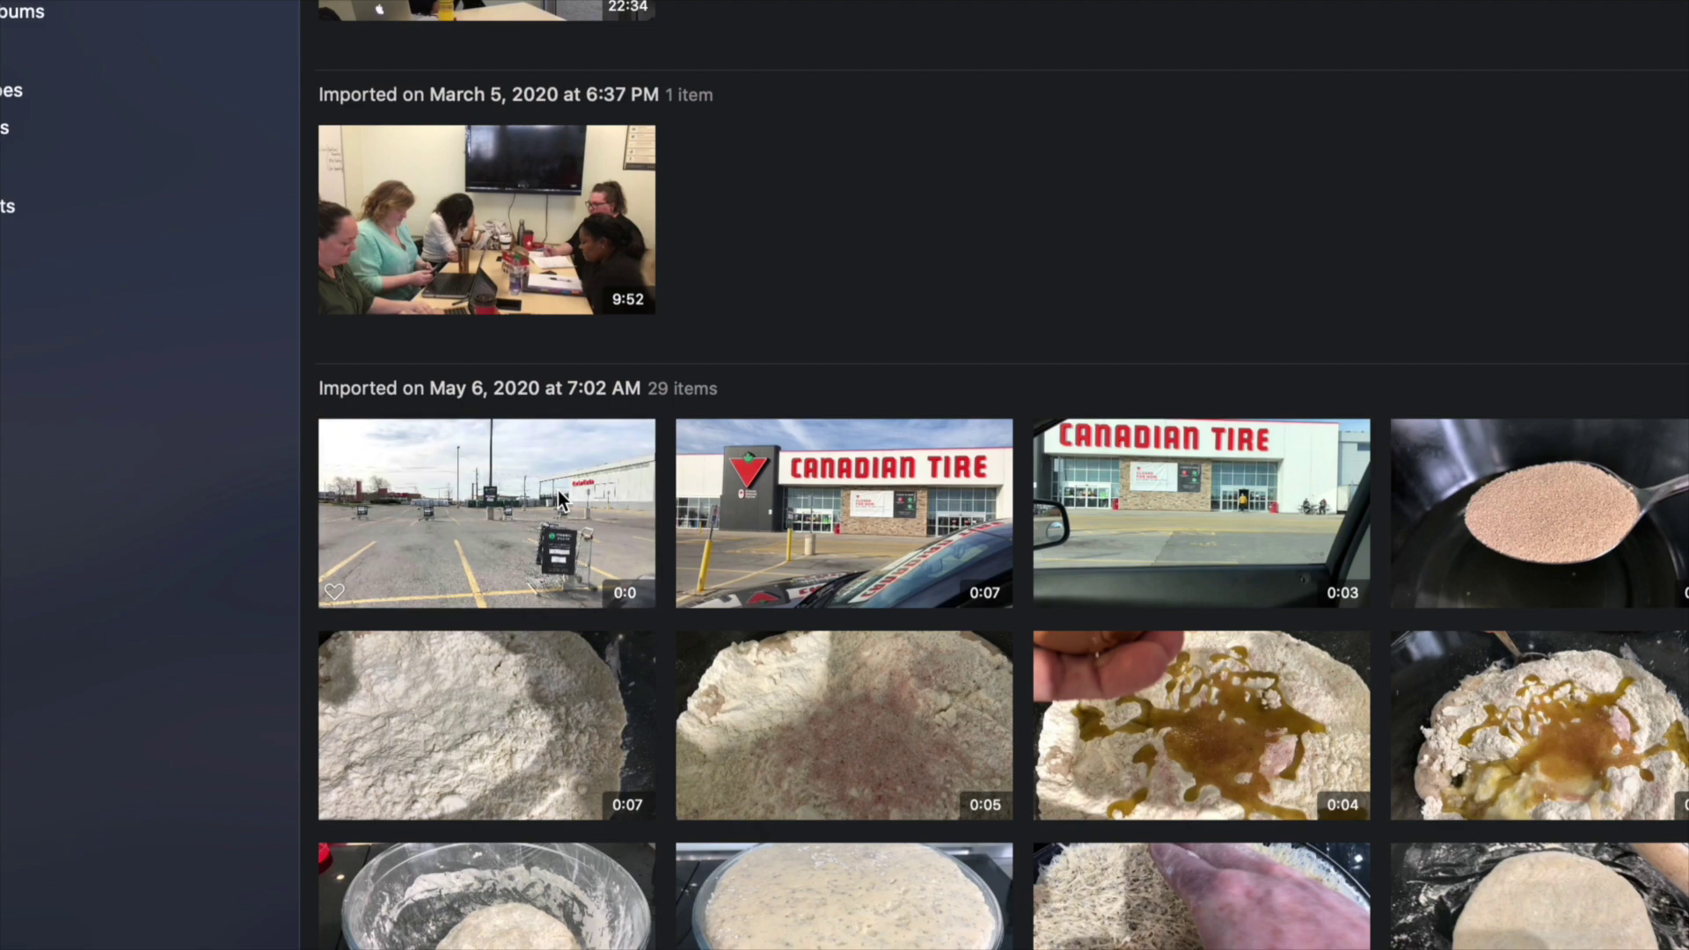
# - Select all videos in the May 6, 2020 import except the first one, showing the parking lot
pyautogui.click(462, 482)
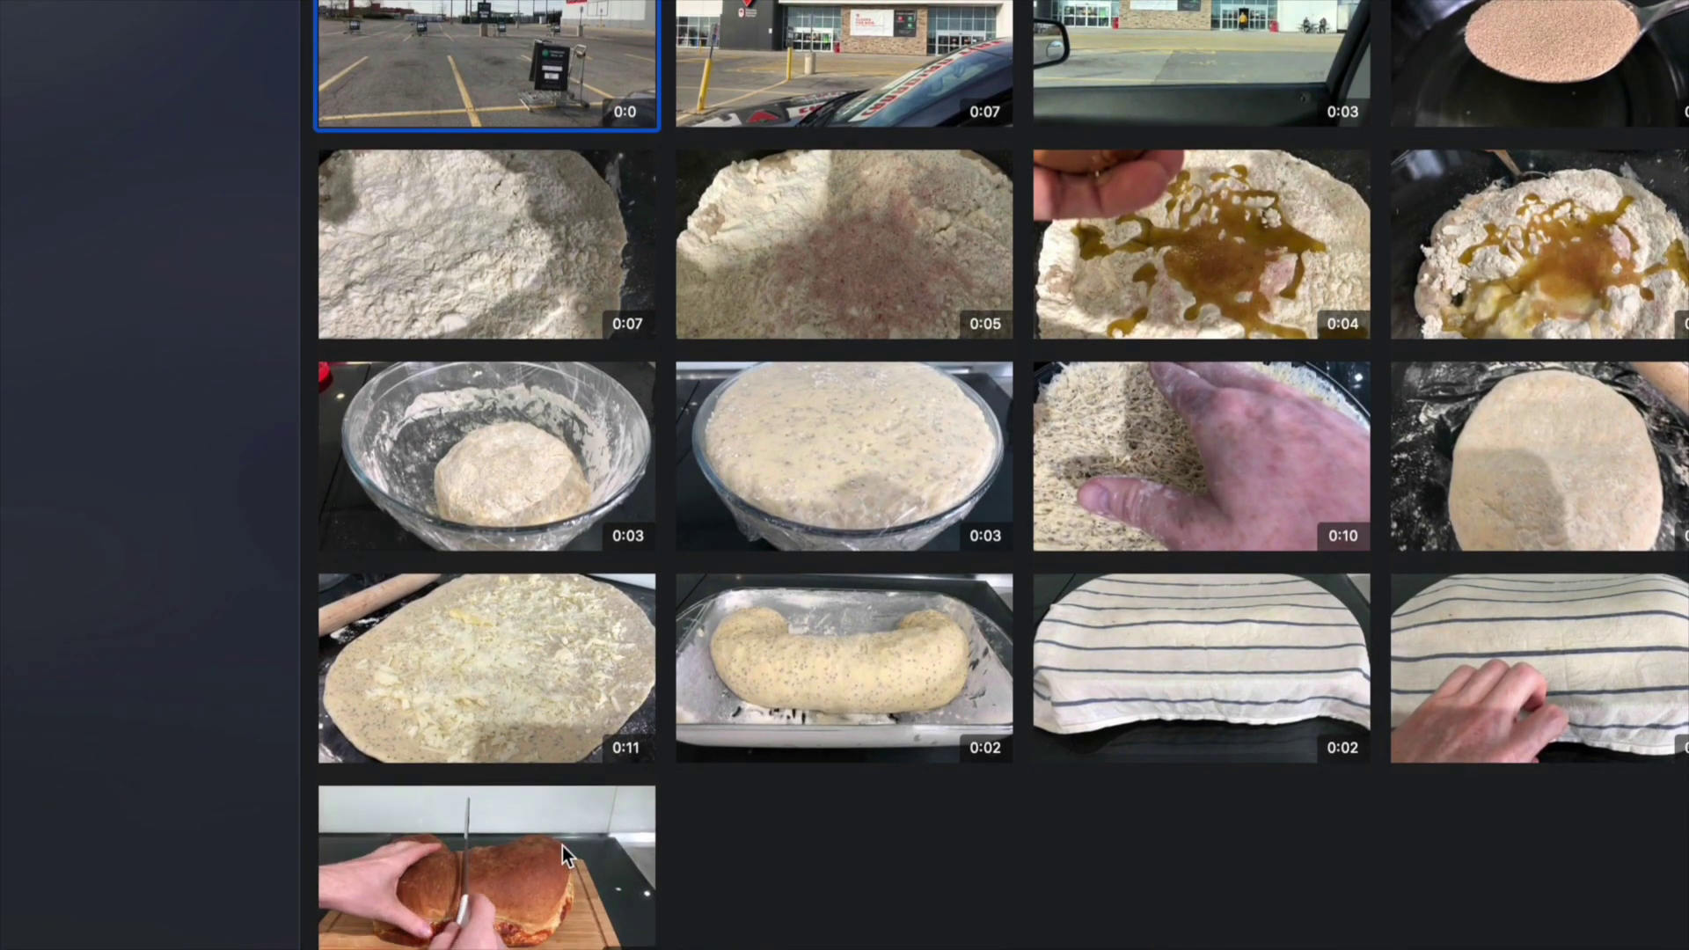
pyautogui.keyDown('shift'); pyautogui.click(562, 846); pyautogui.keyUp('shift')
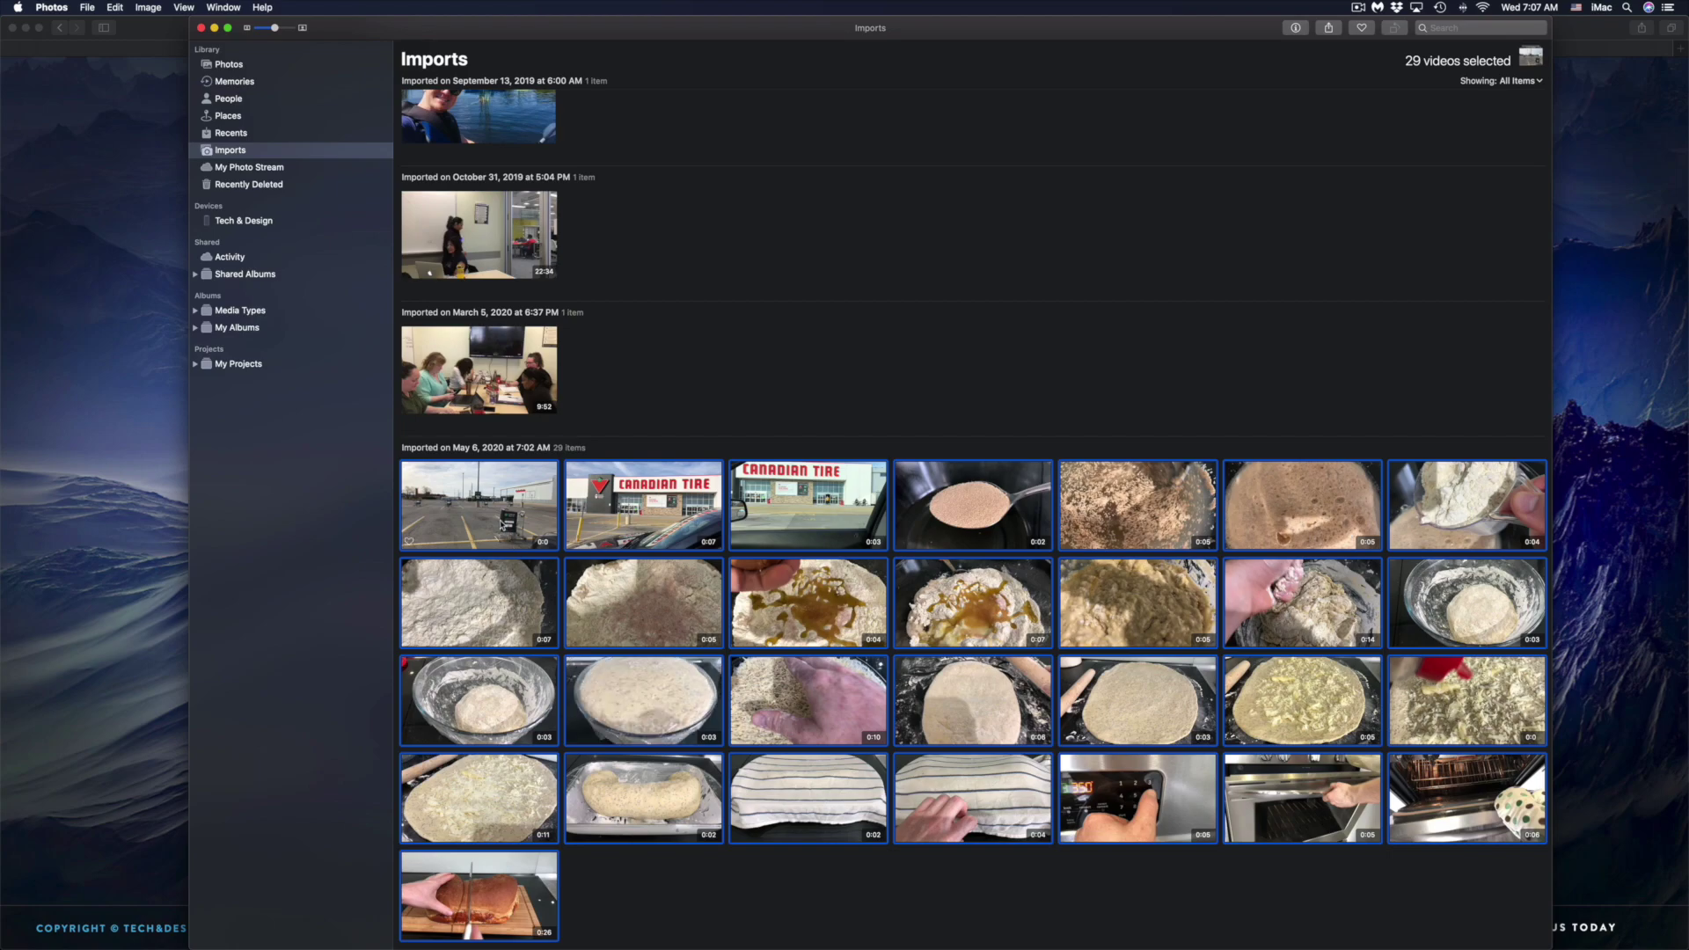
pyautogui.keyDown('super'); pyautogui.click(498, 516); pyautogui.keyUp('super')
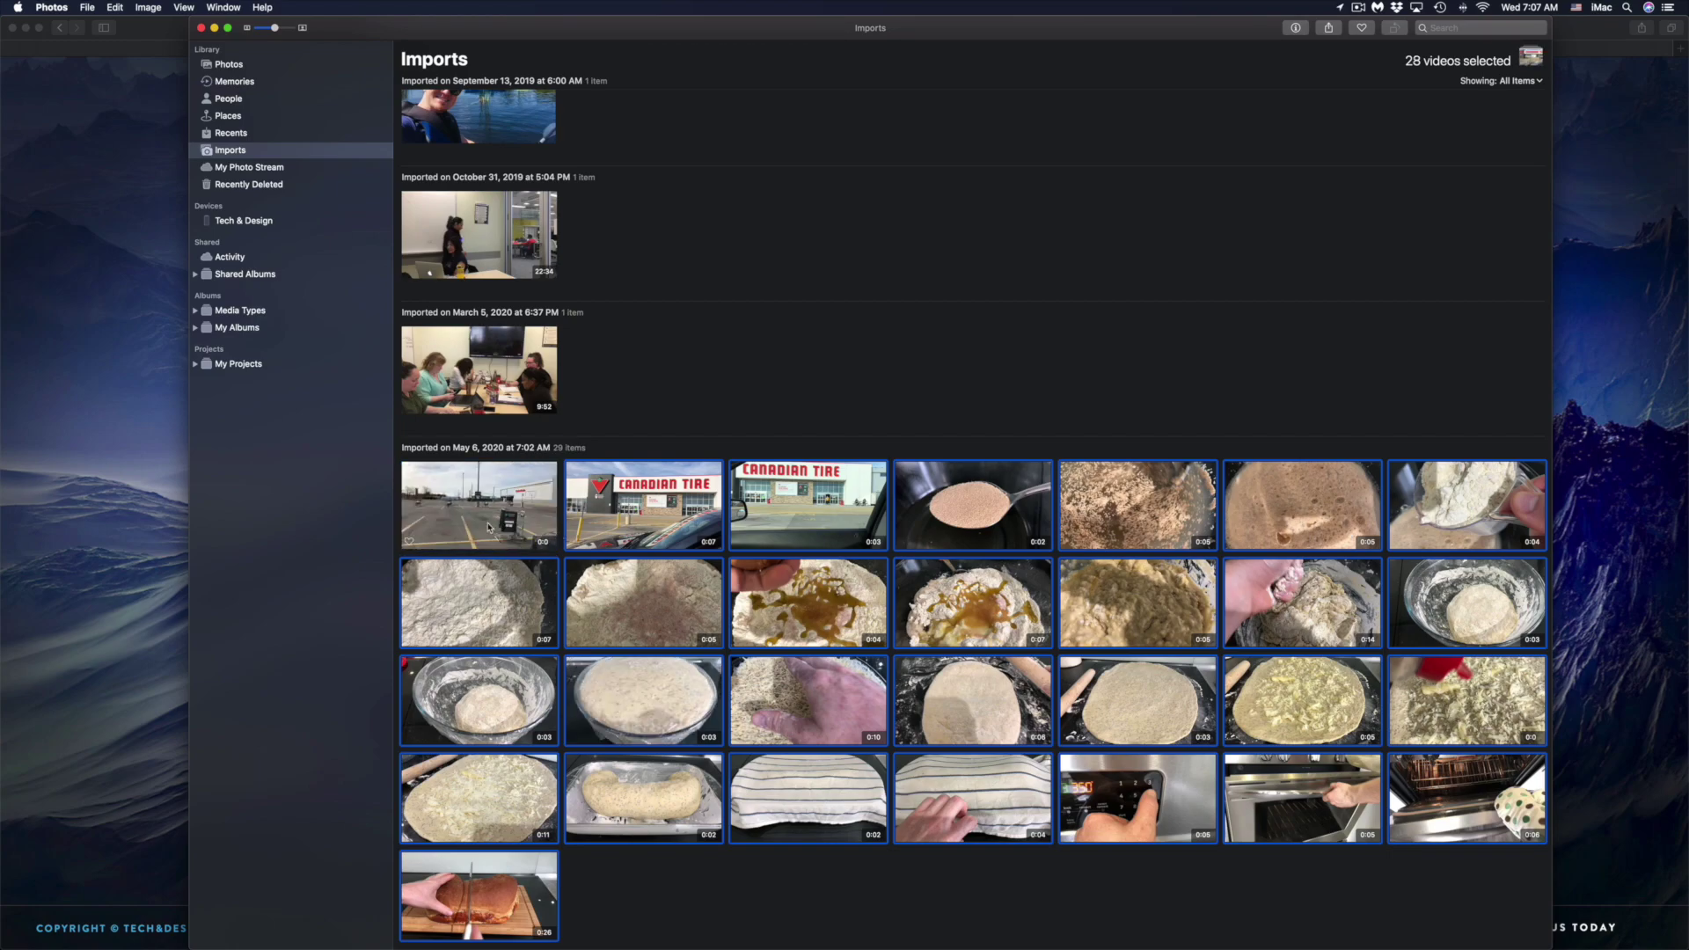
pyautogui.scroll(-1, 528, 516)
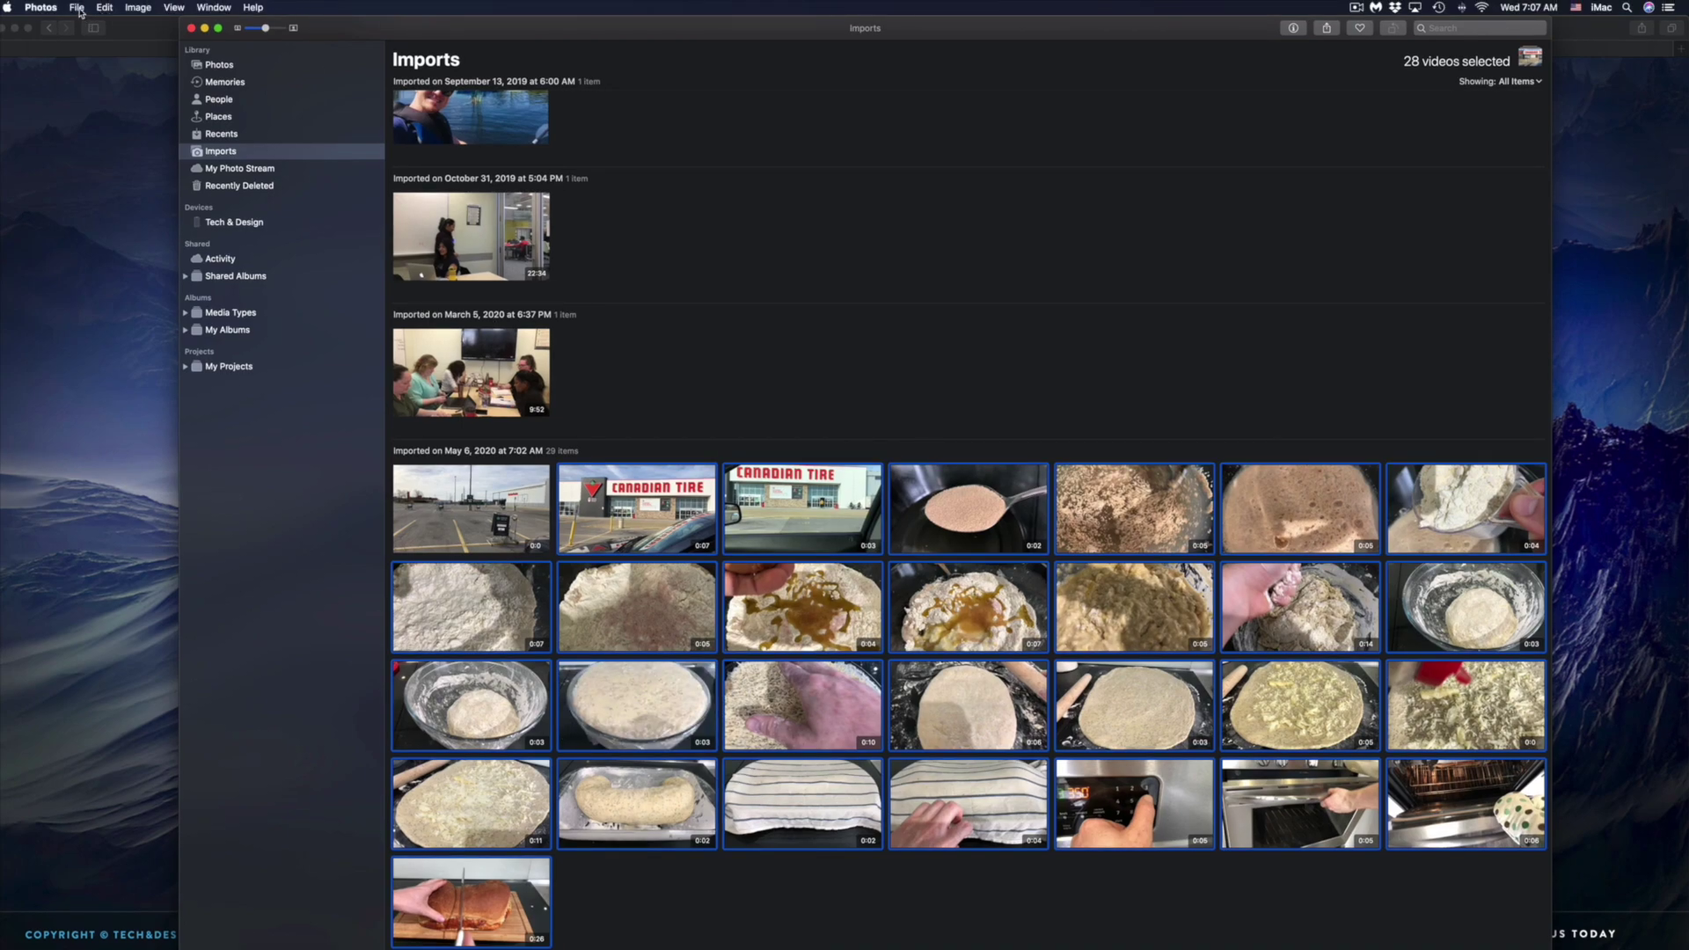
# - Export the unmodified originals of the selected videos into a new Desktop folder named "viodseseadasd", using their file names
pyautogui.click(79, 9)
pyautogui.moveTo(158, 95)
pyautogui.click(359, 111)
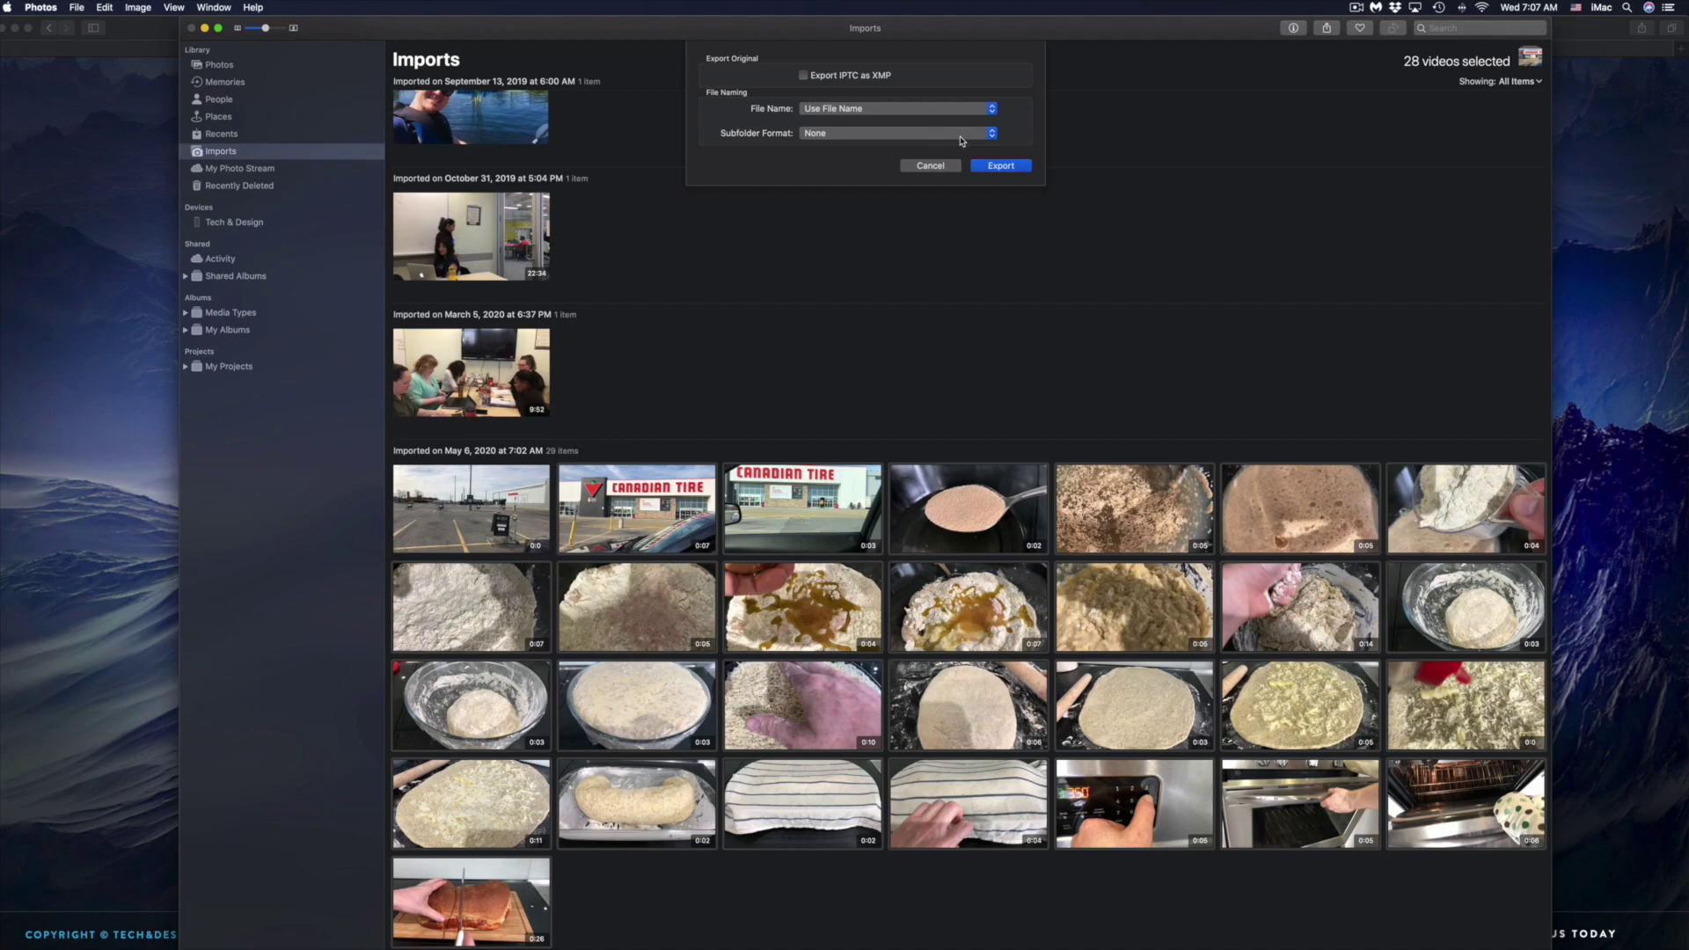
pyautogui.click(1001, 166)
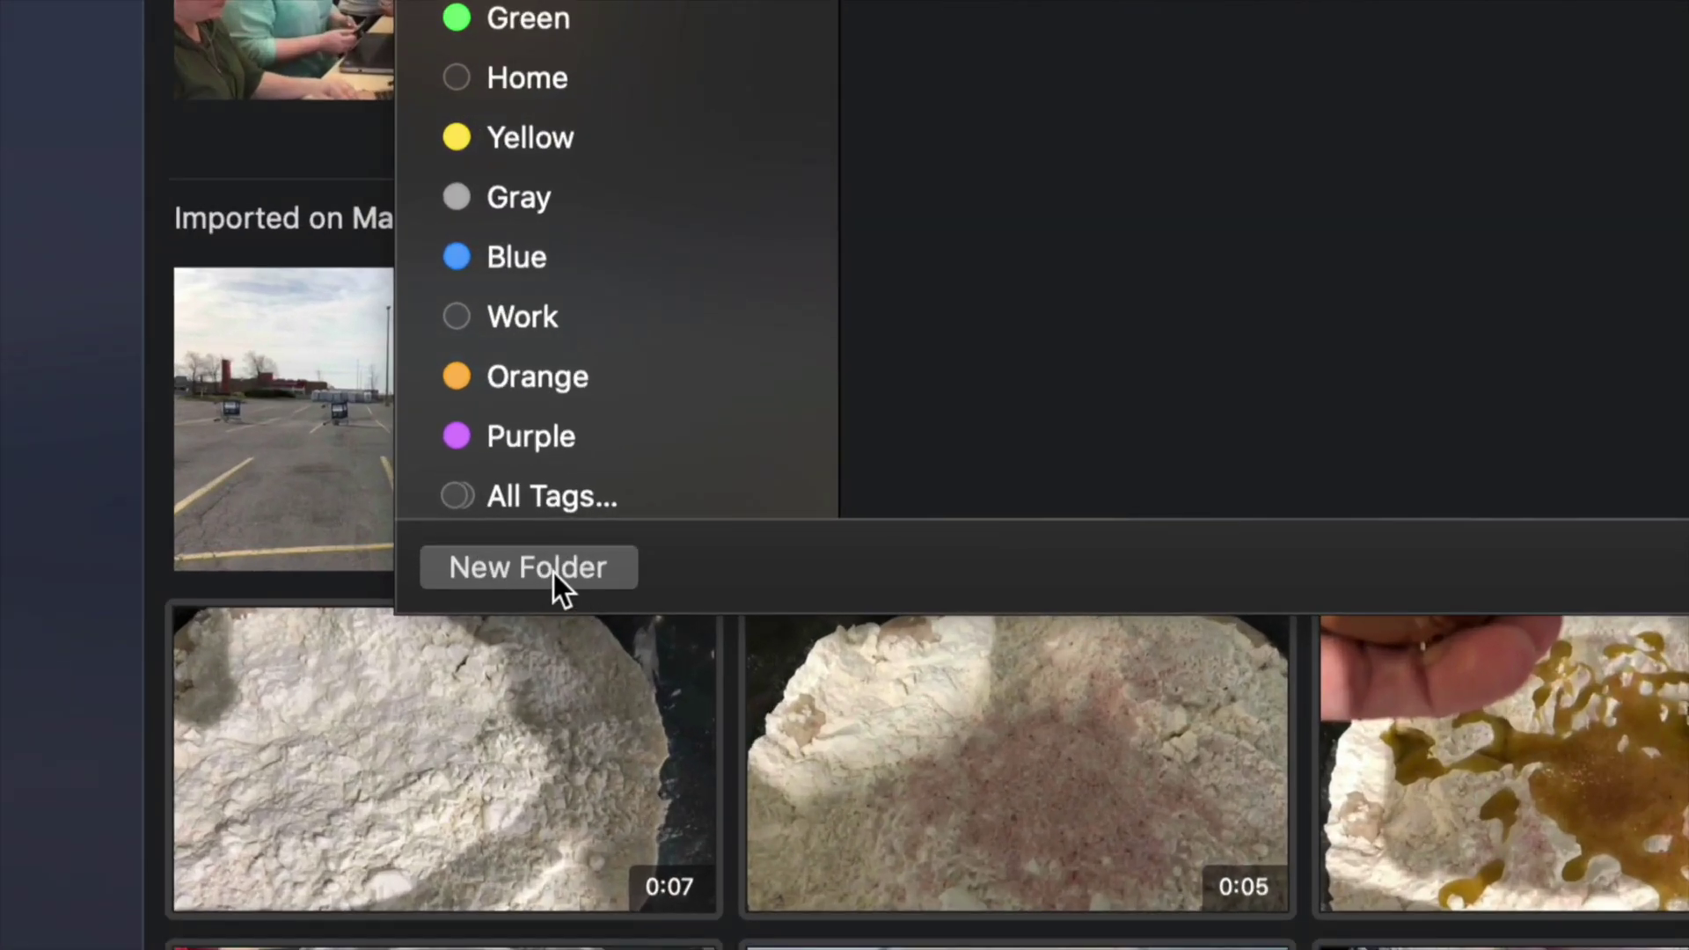
pyautogui.click(552, 573)
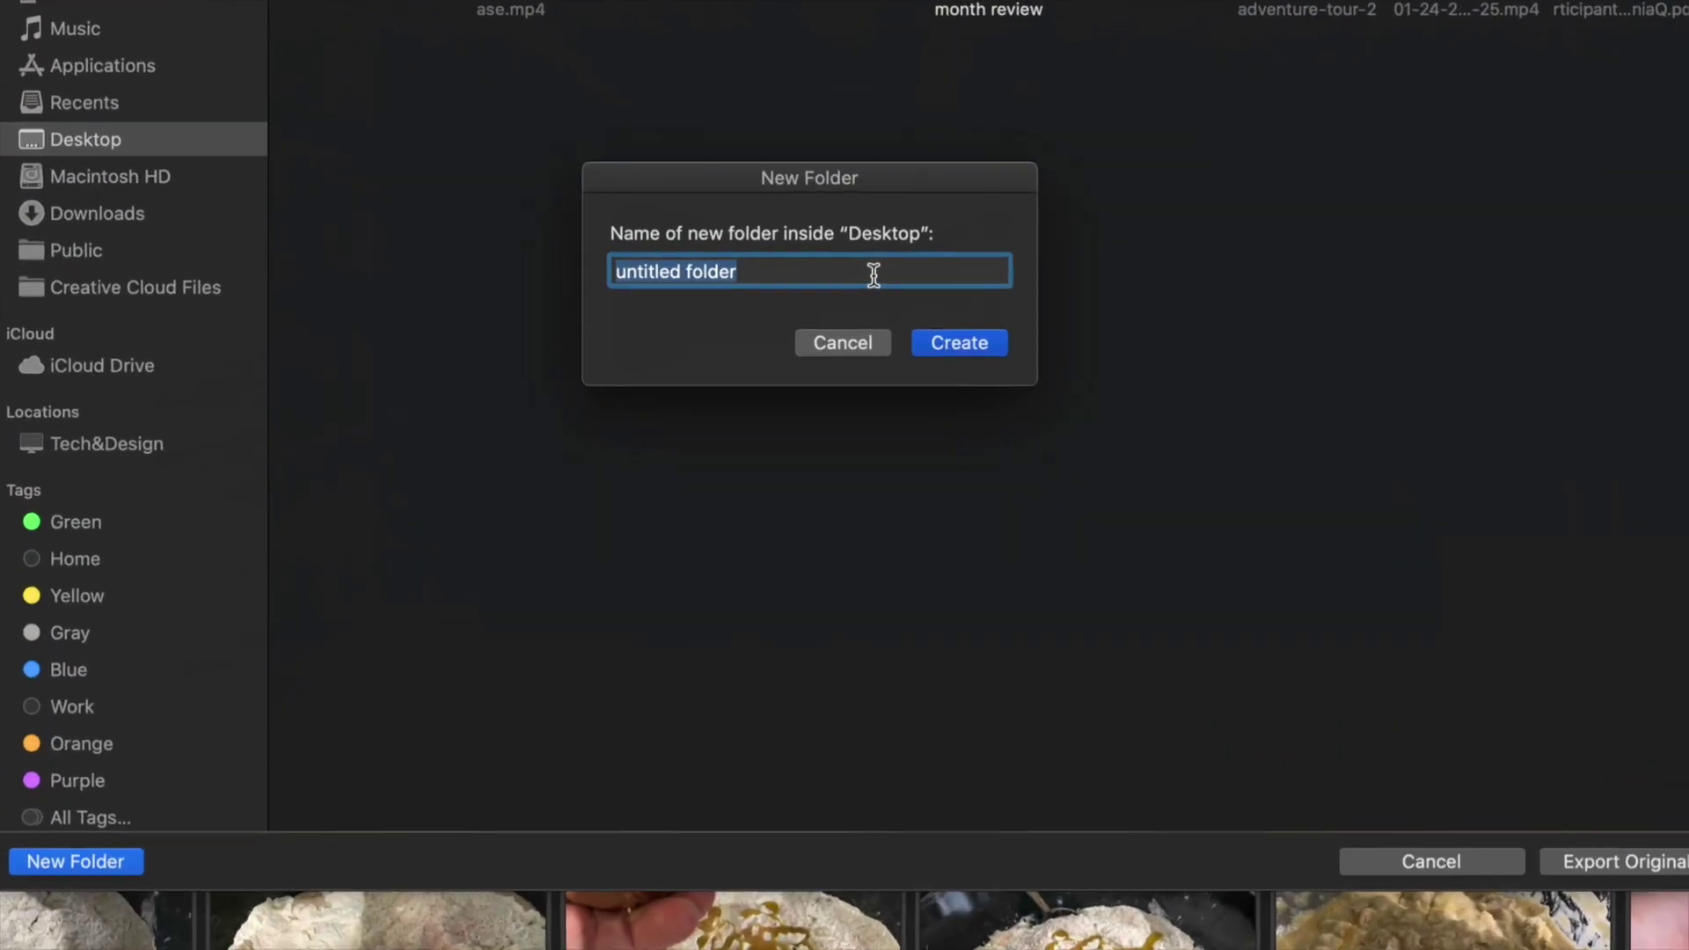
pyautogui.write('viodseseadasd')
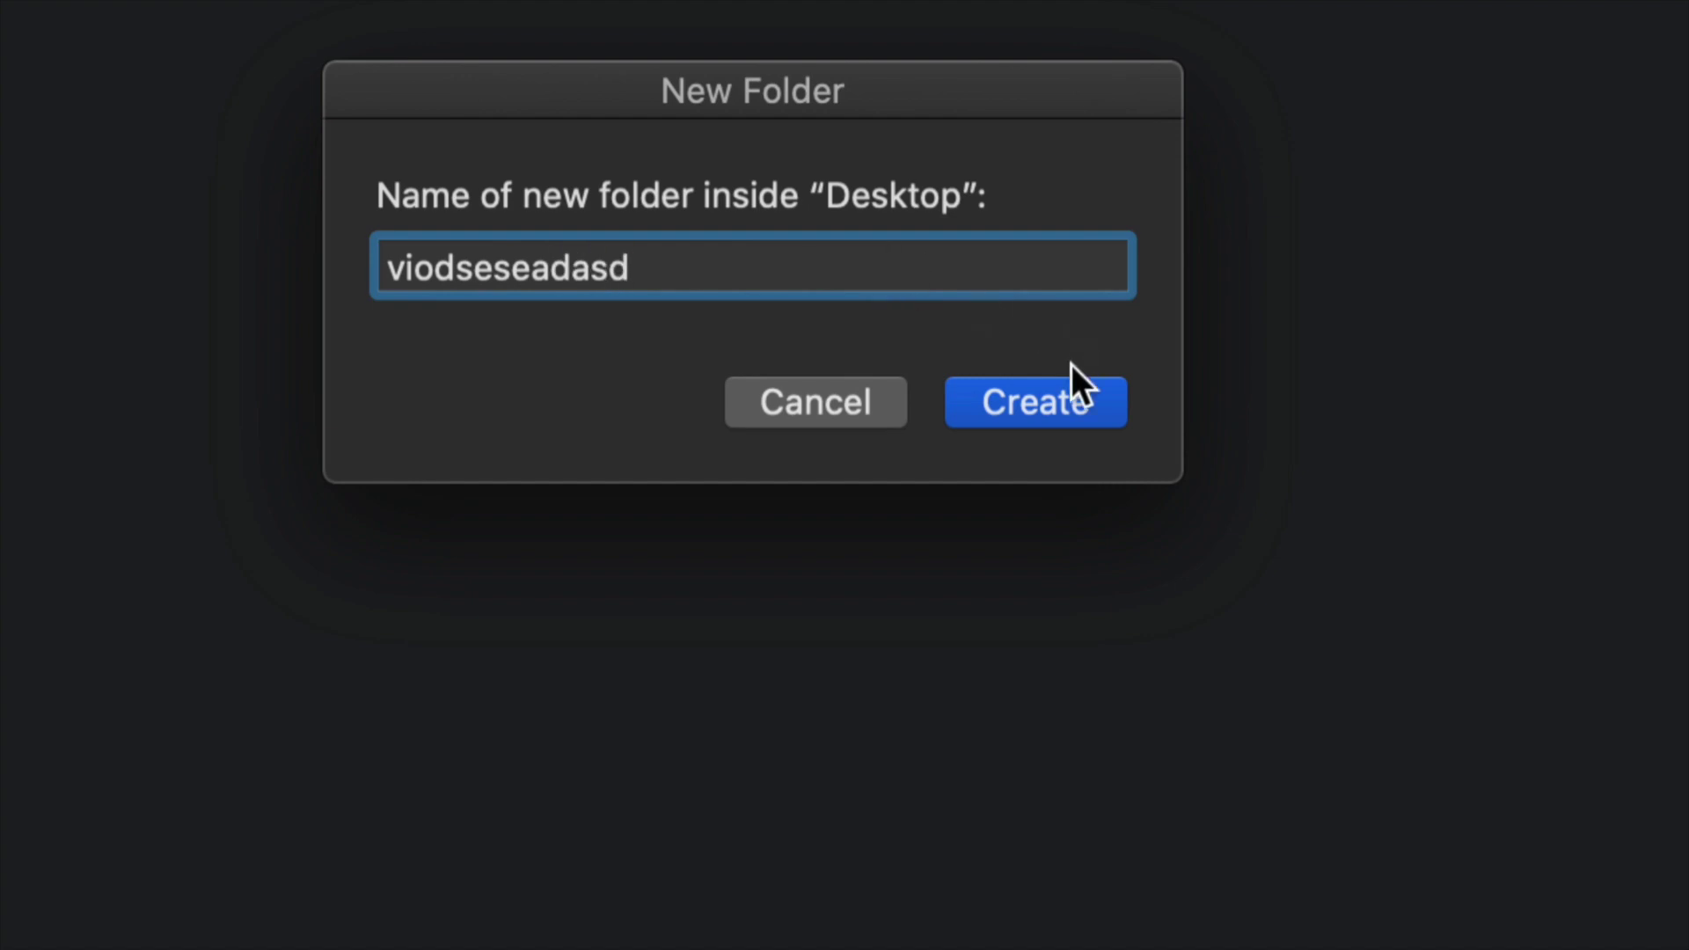
pyautogui.click(1060, 393)
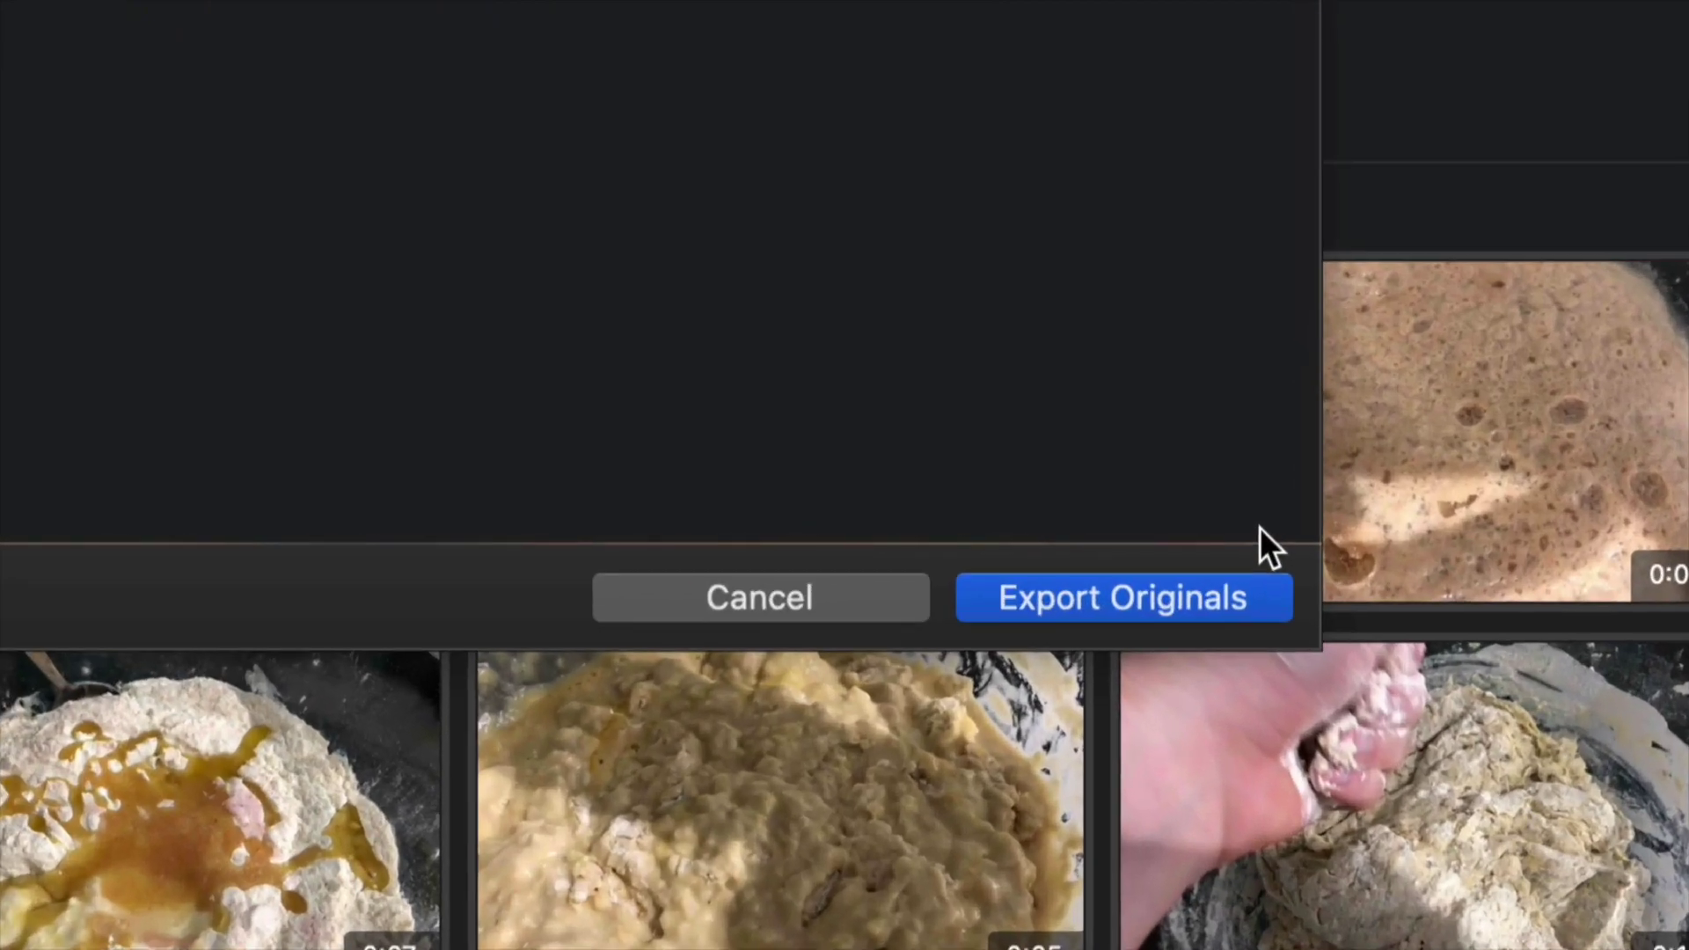
pyautogui.click(1094, 595)
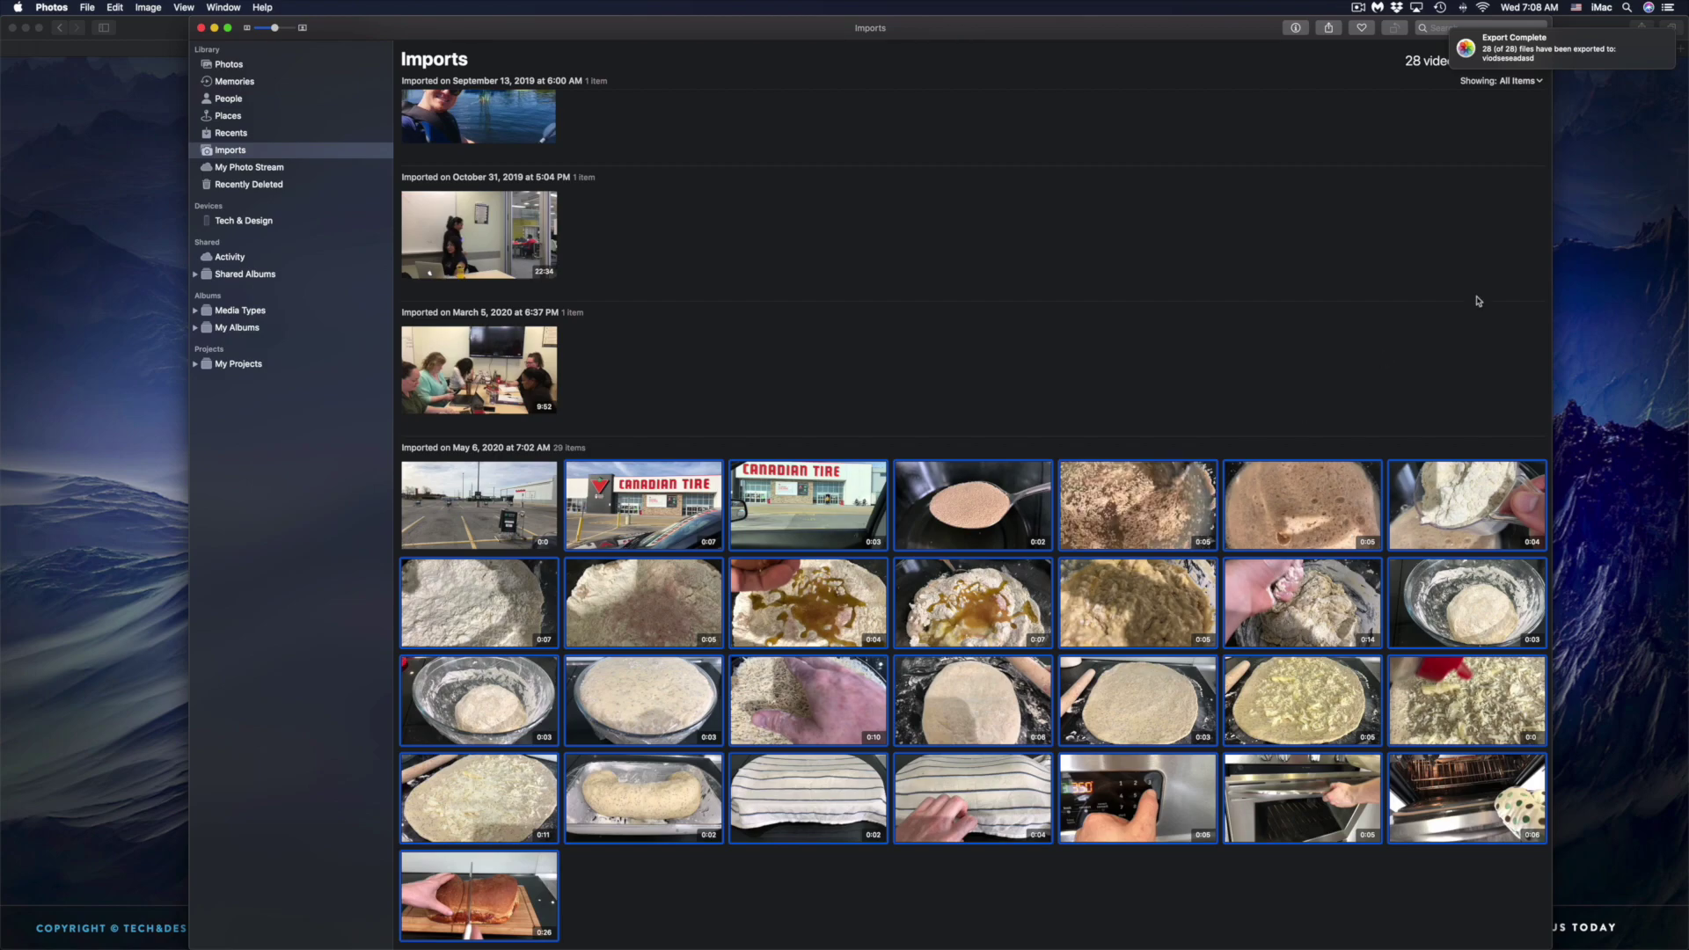
# - Enlarge the viodseseadasd folder window in Finder and look through the exported videos, selecting IMG_2776.mov
pyautogui.moveTo(1636, 46)
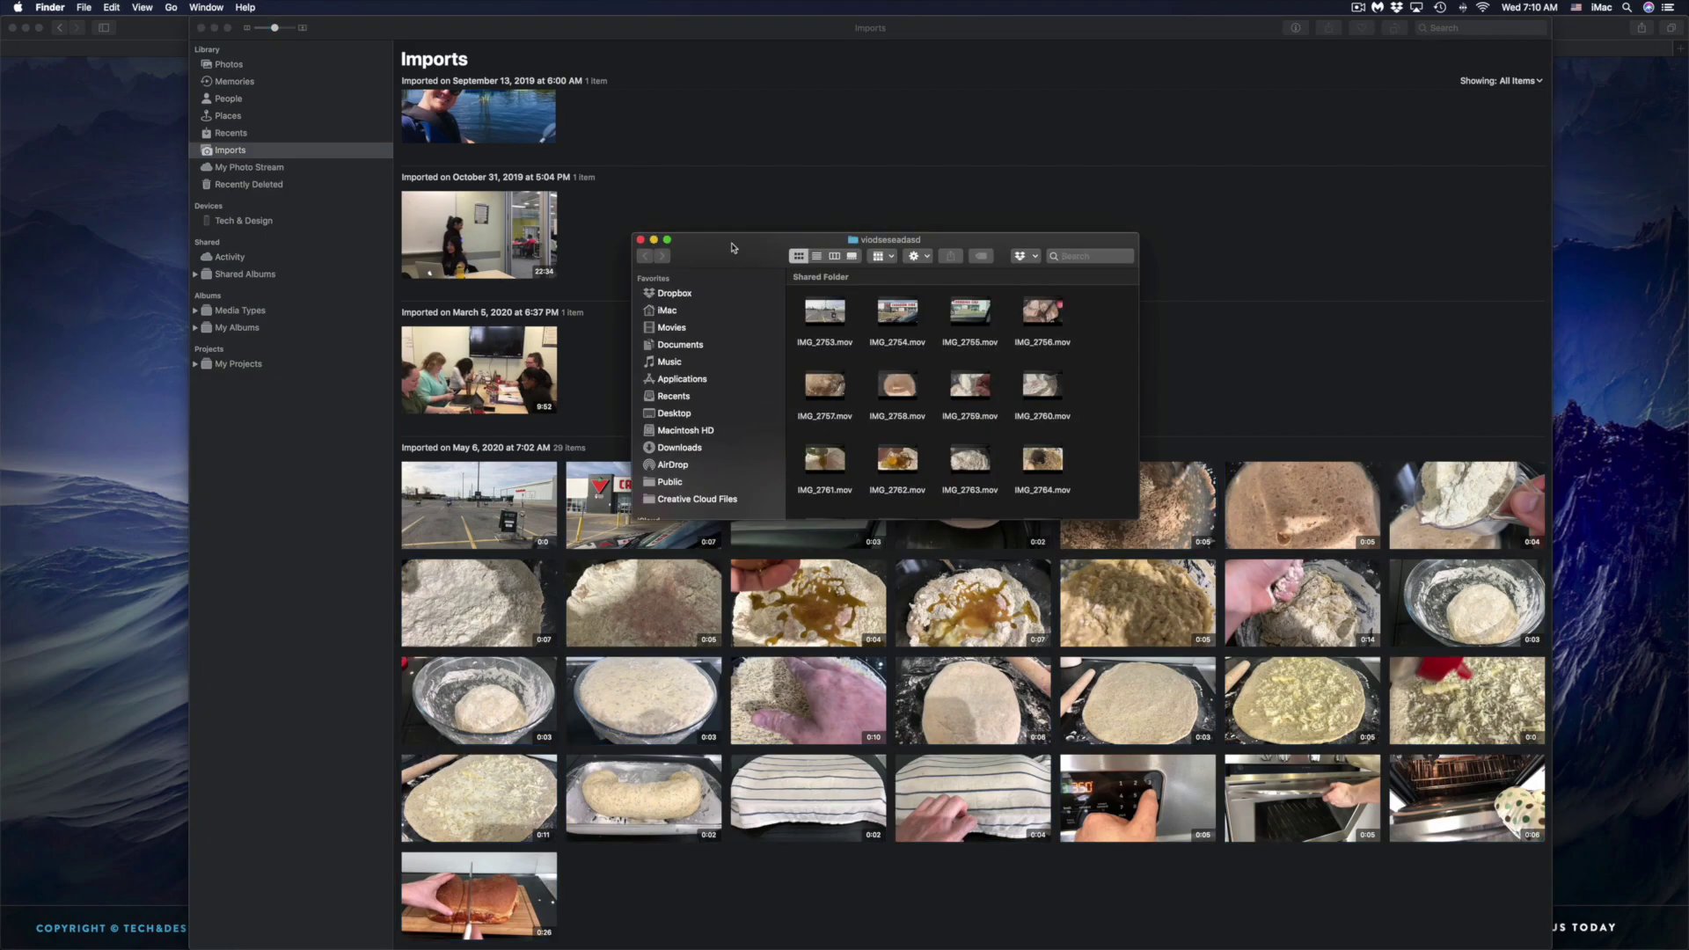
pyautogui.moveTo(732, 249); pyautogui.dragTo(669, 300)
pyautogui.moveTo(969, 435)
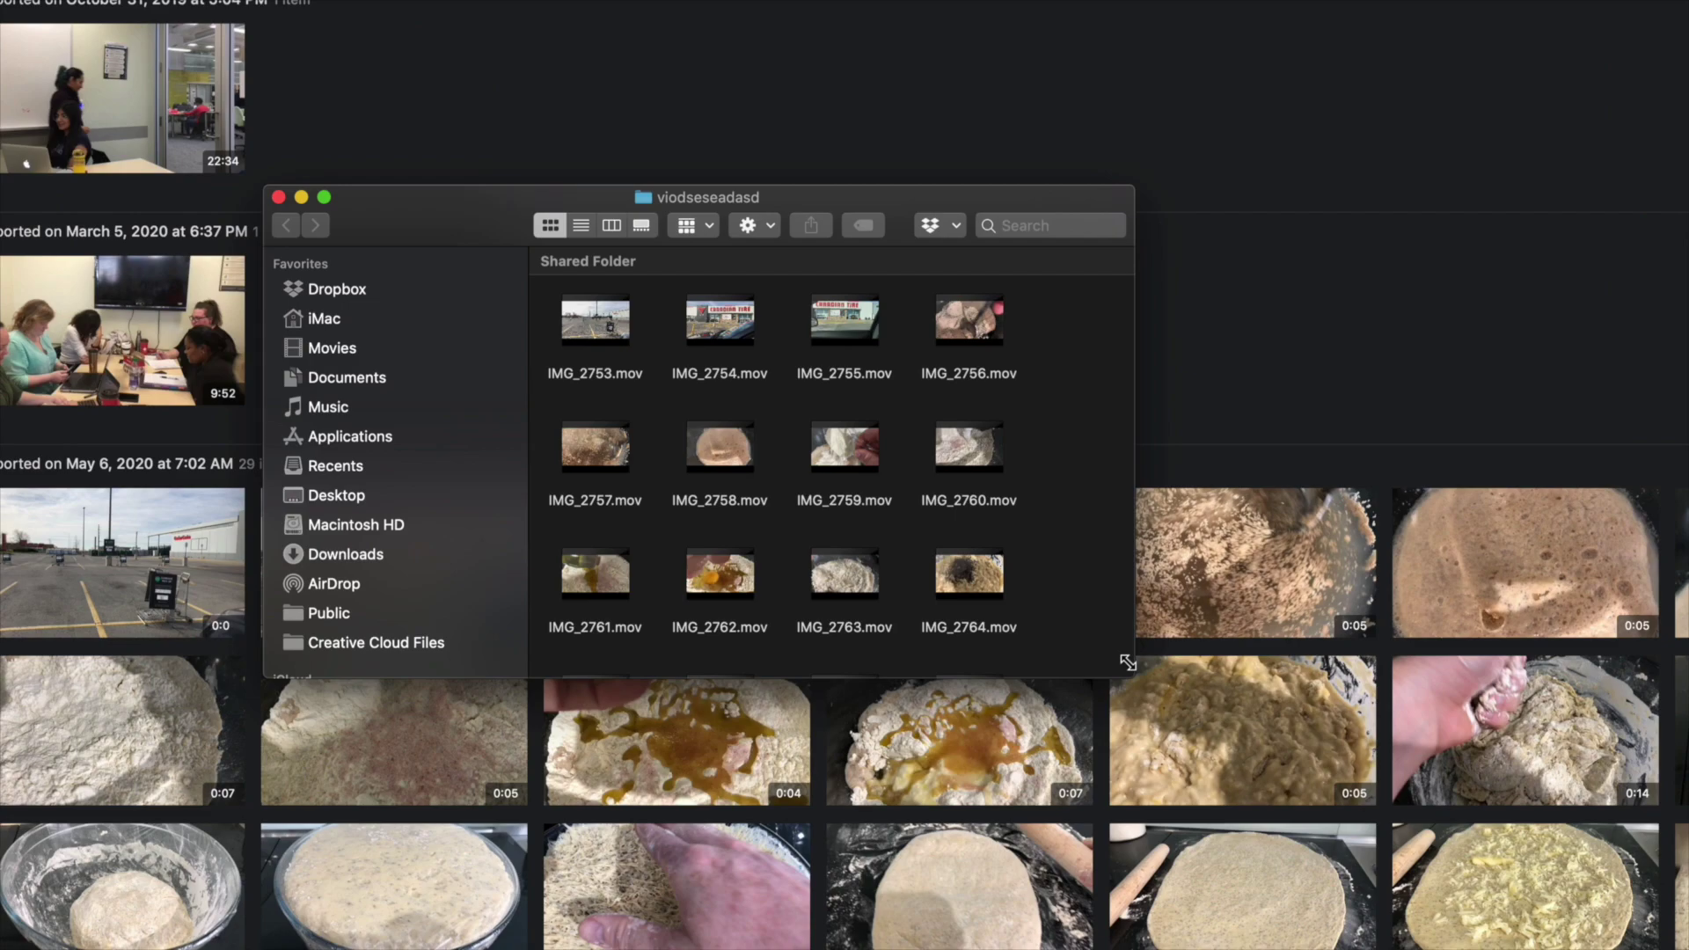
pyautogui.moveTo(1128, 662); pyautogui.dragTo(1398, 931)
pyautogui.scroll(-3, 912, 677)
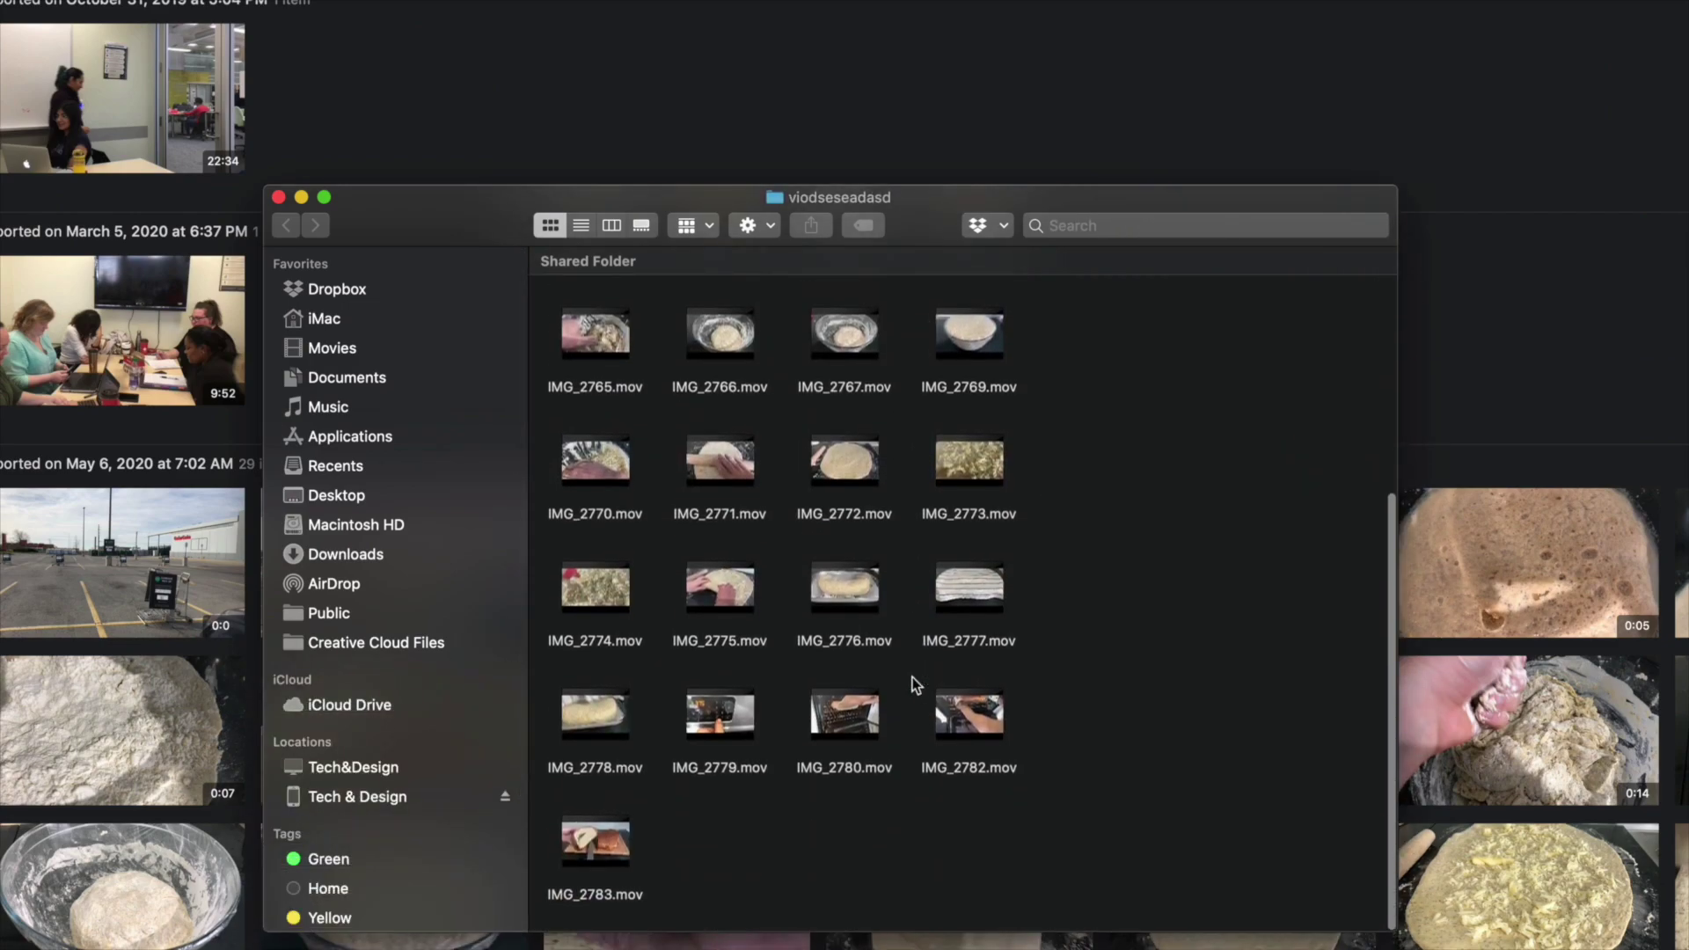
pyautogui.click(872, 597)
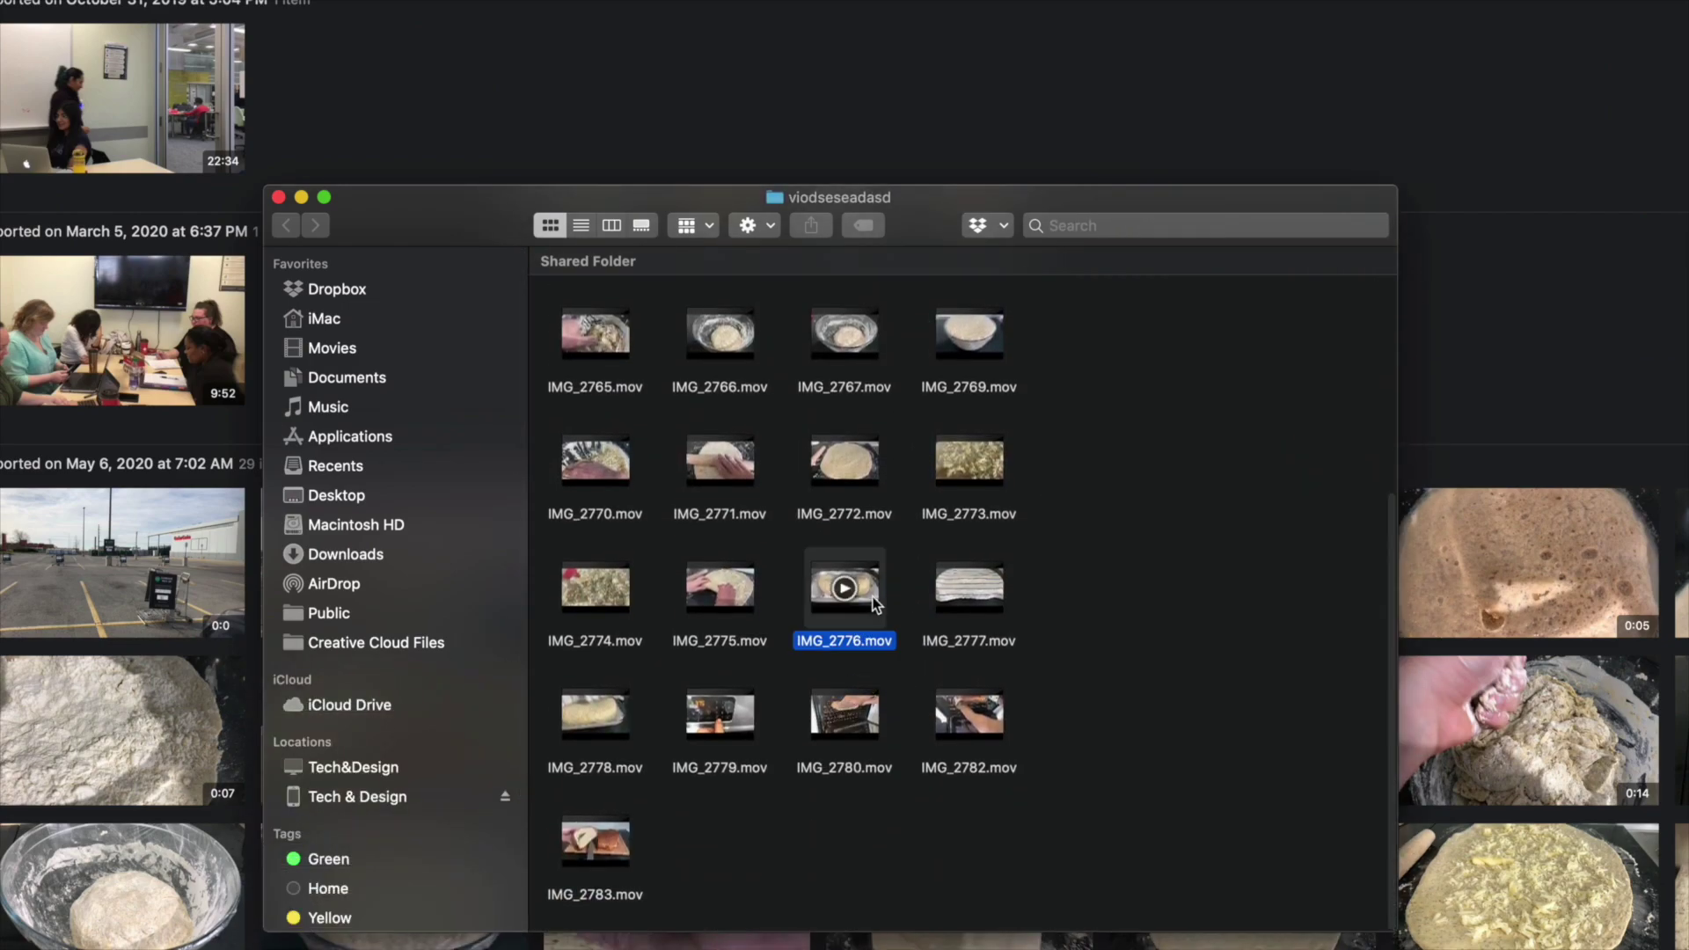
# - Open the file information for IMG_2776.mov, highlight its video dimensions, and close the information window
pyautogui.rightClick(872, 597)
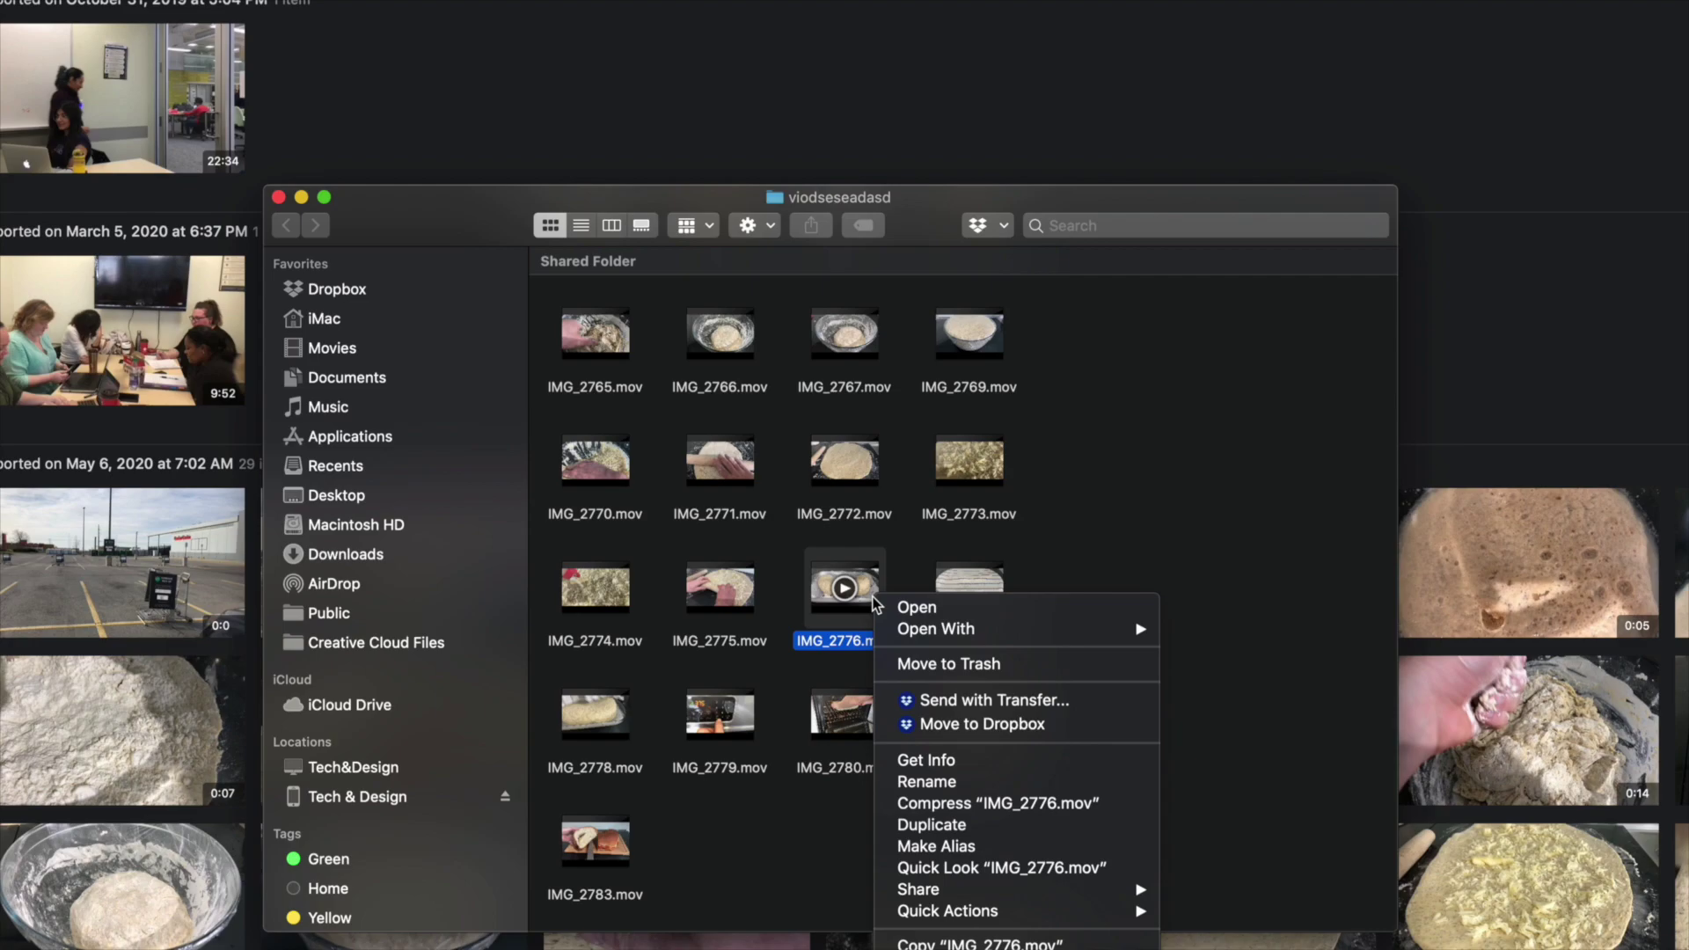
pyautogui.click(976, 761)
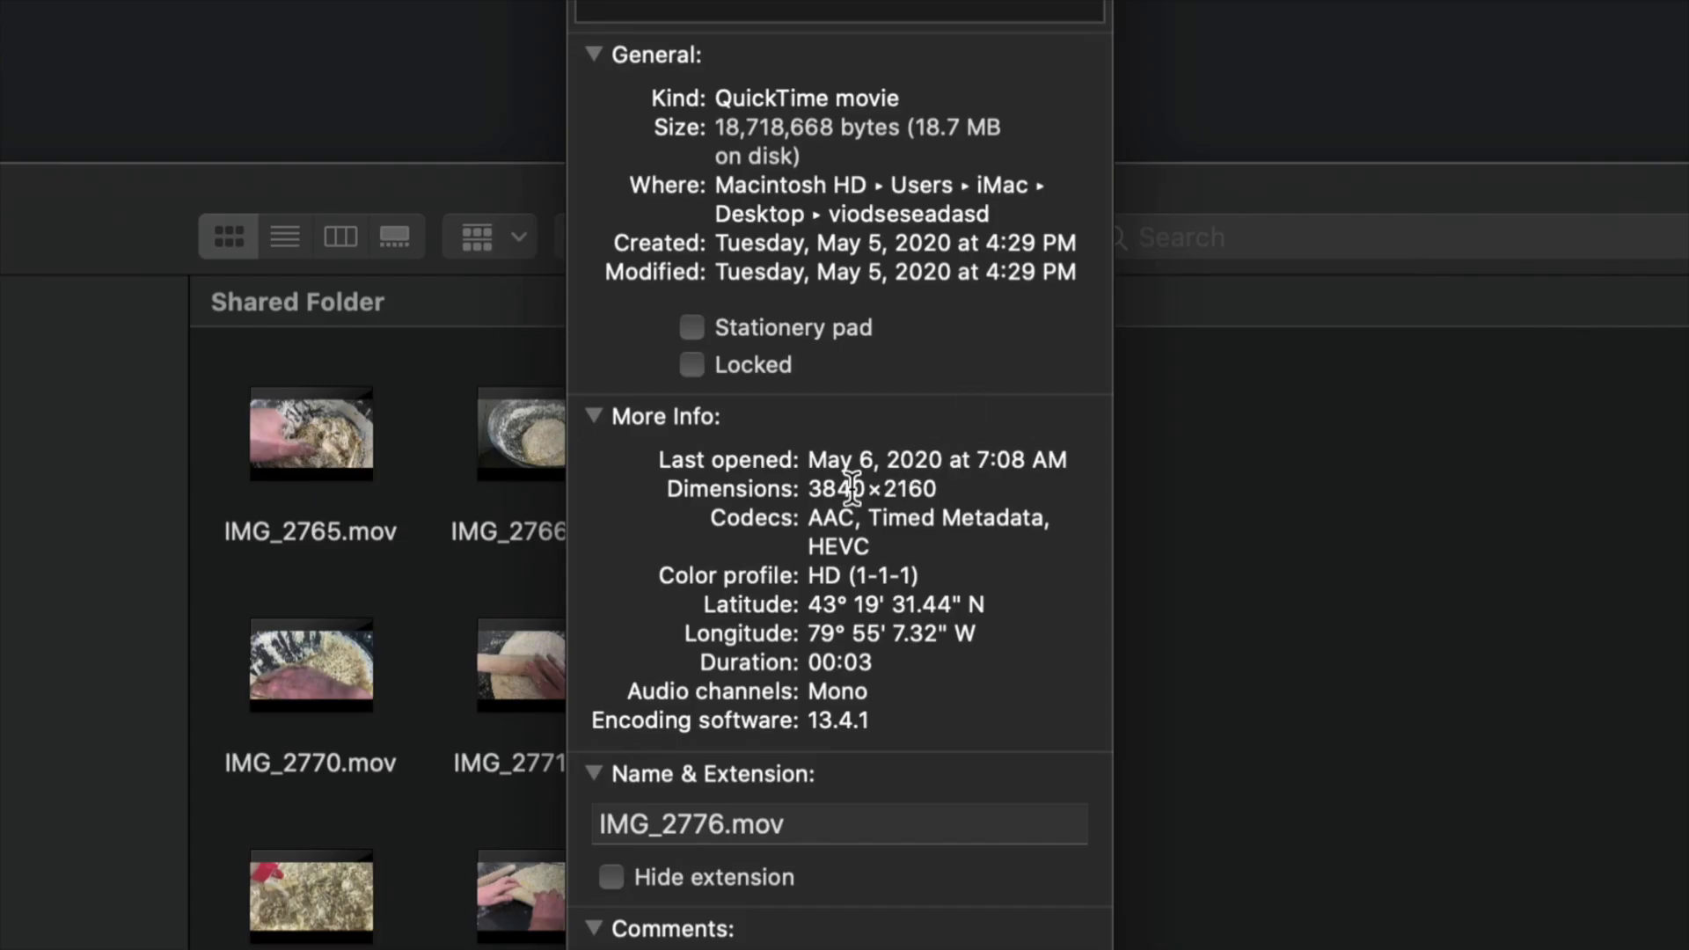
pyautogui.moveTo(671, 490); pyautogui.dragTo(618, 484)
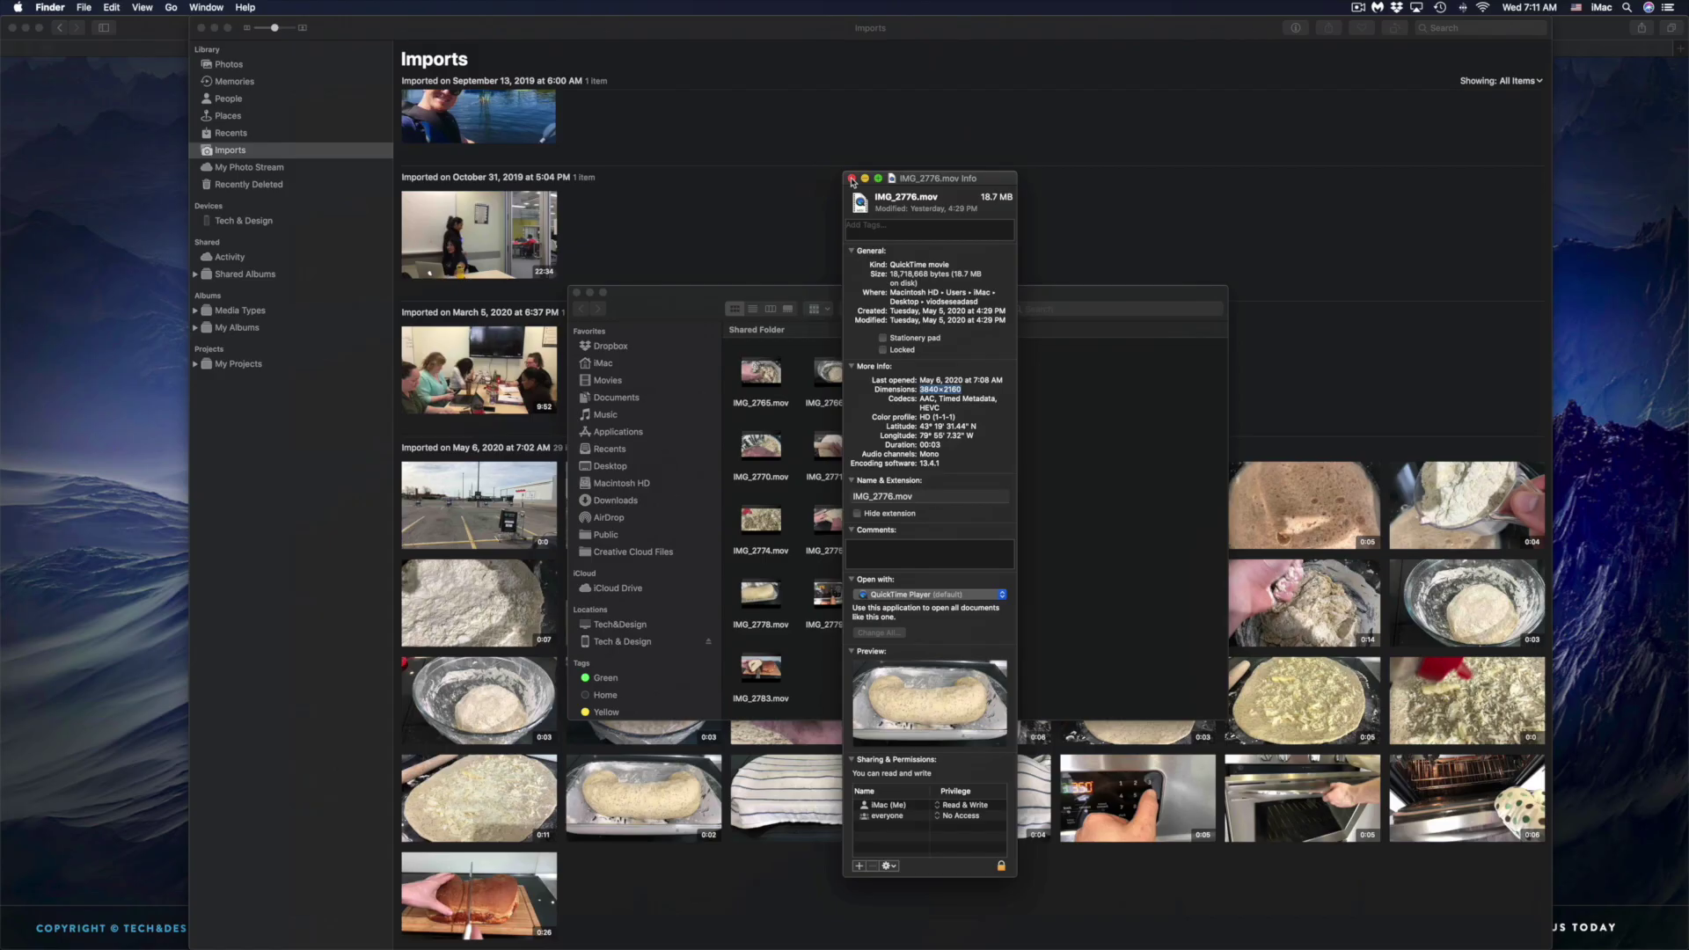
pyautogui.click(851, 179)
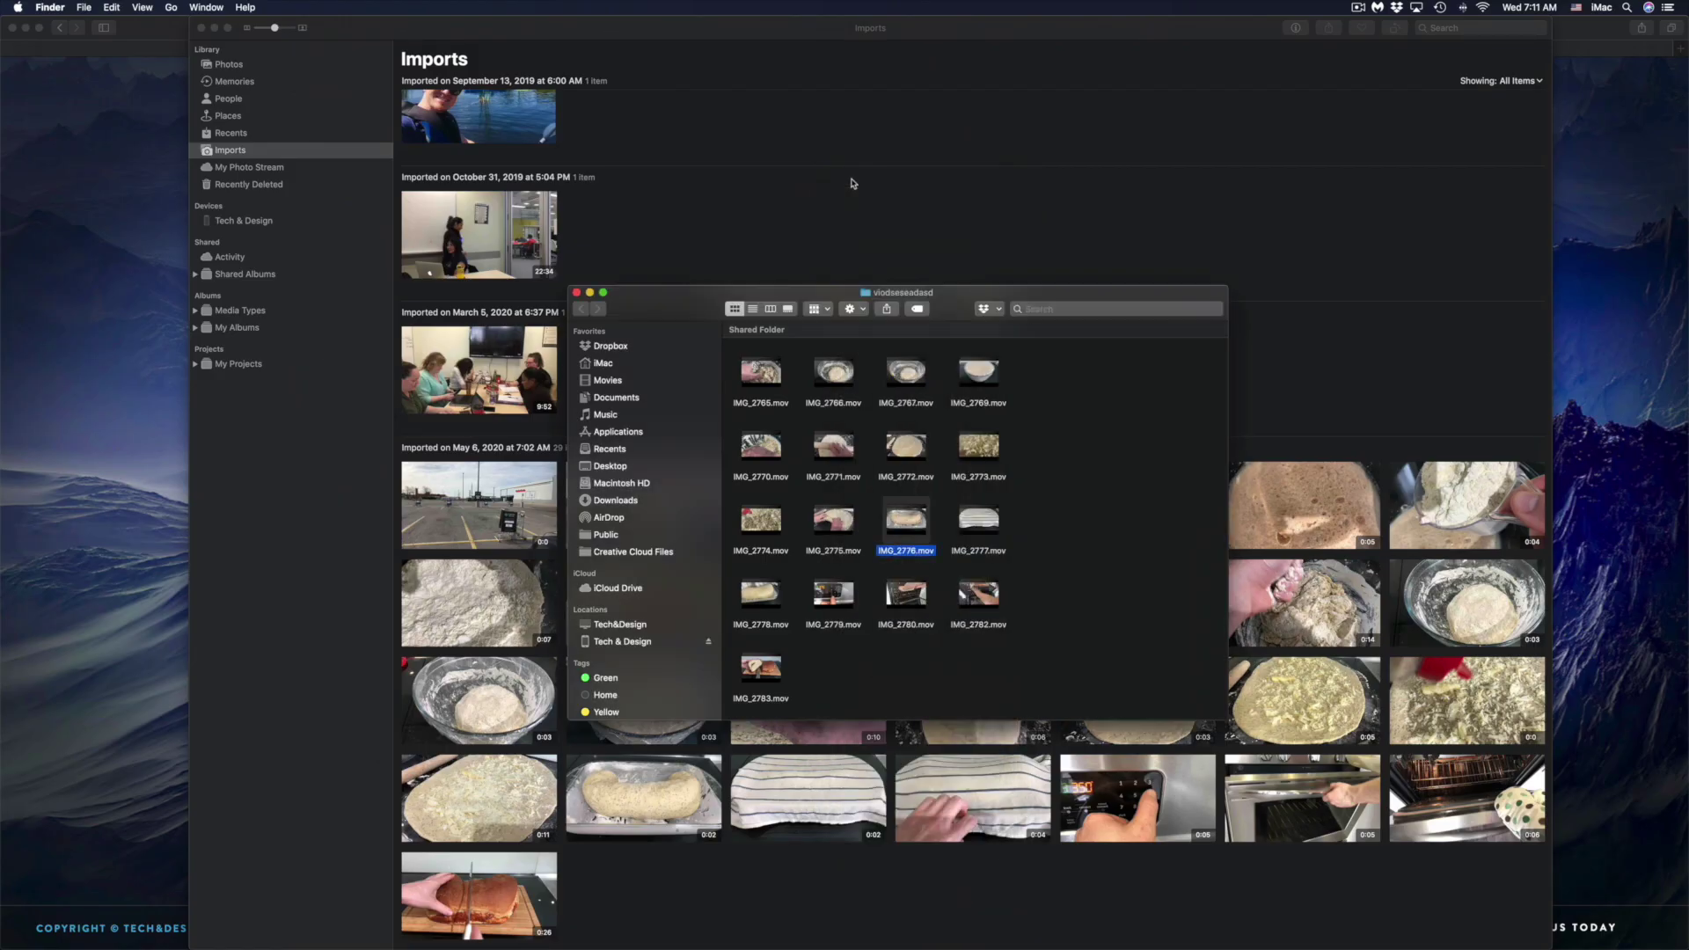
# - Bring up the available file actions for IMG_2776.mov
pyautogui.moveTo(917, 538)
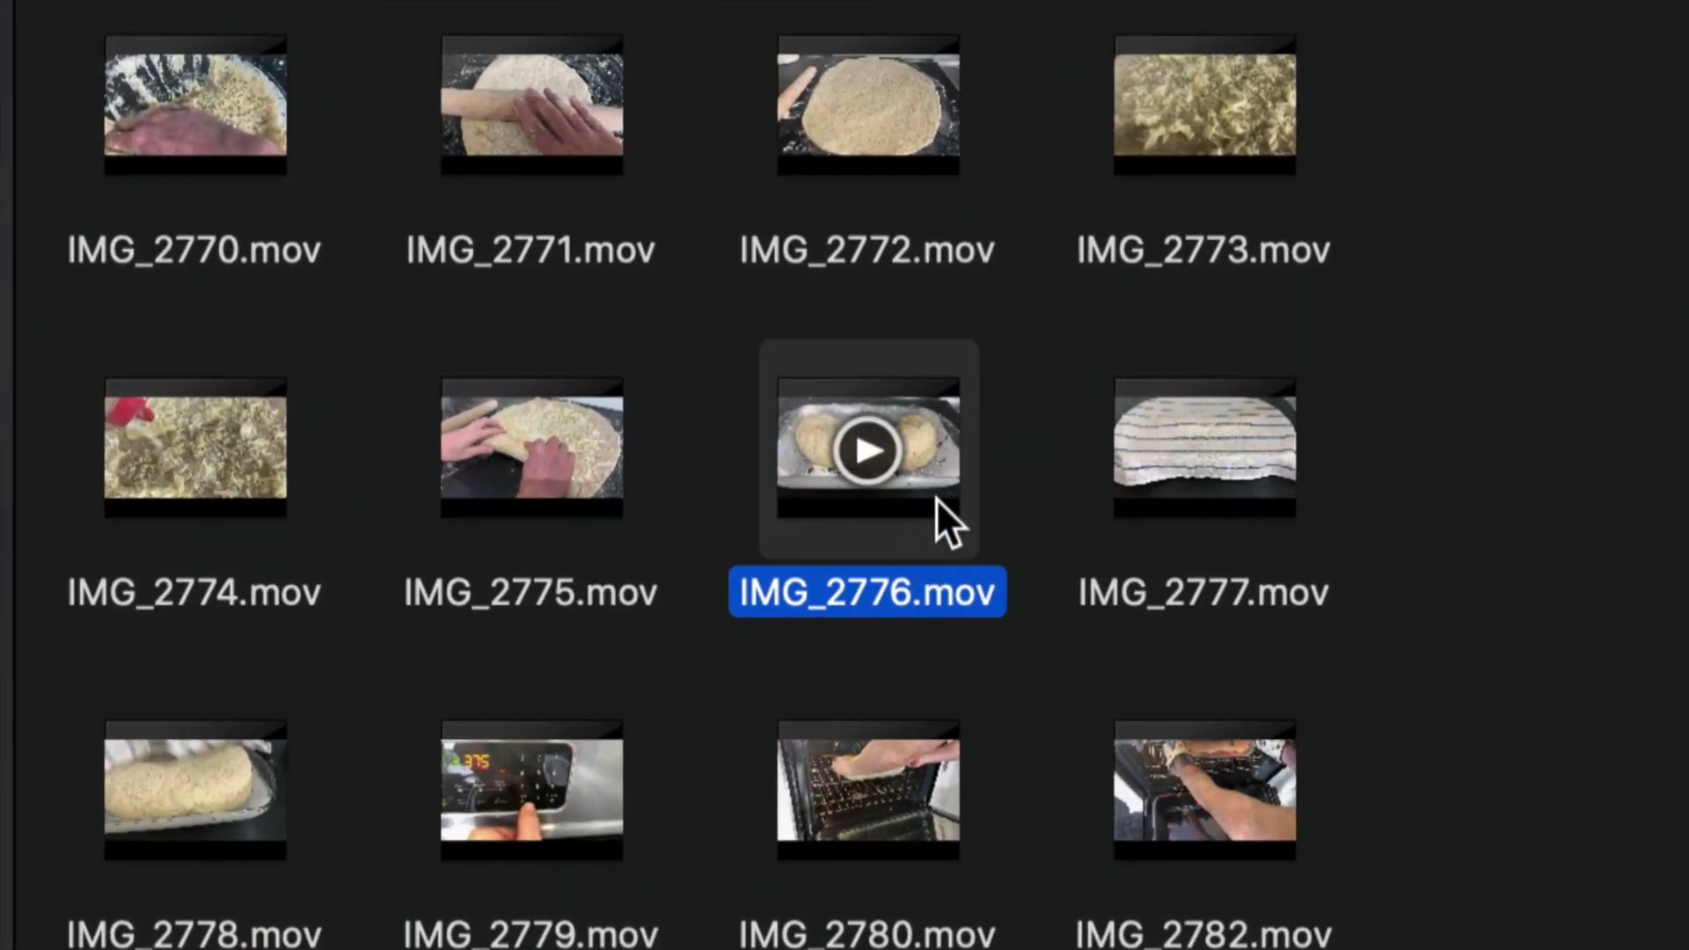
pyautogui.rightClick(936, 498)
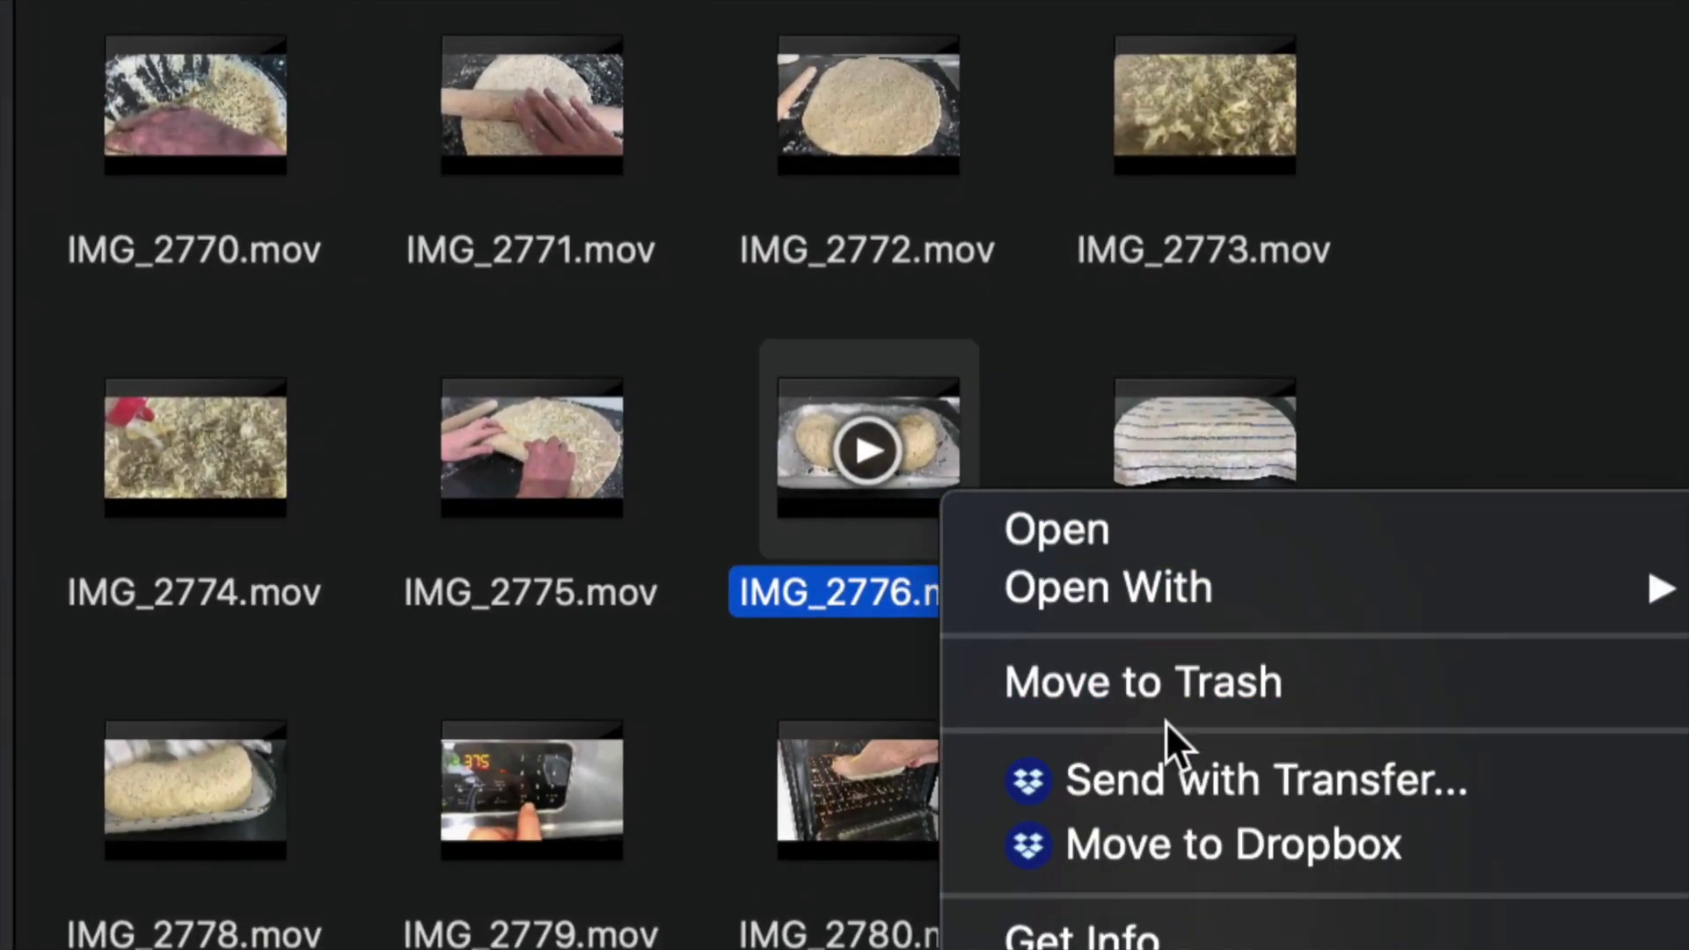